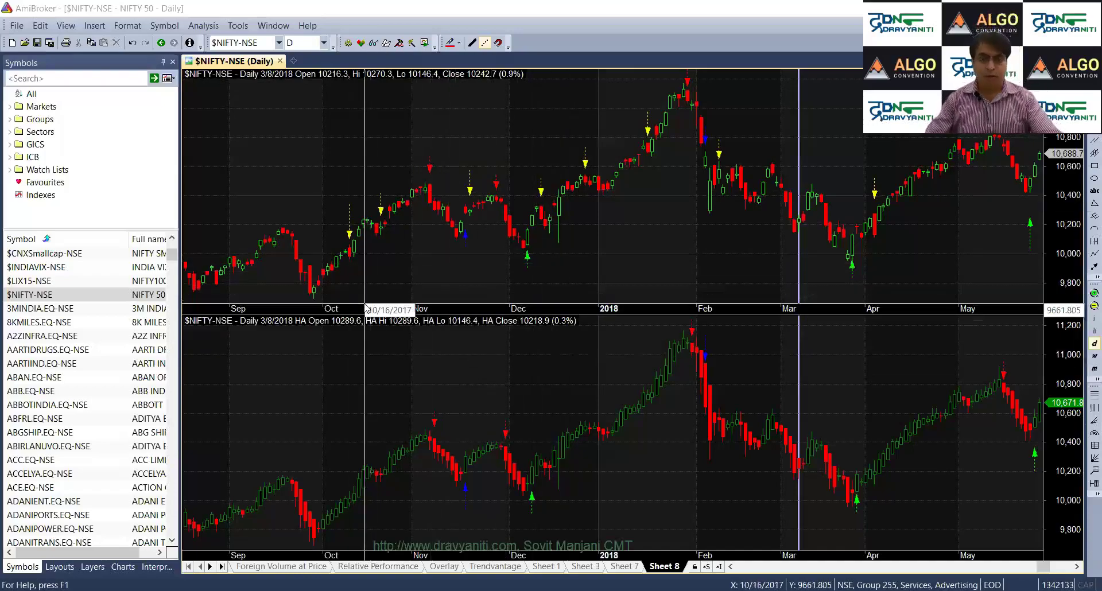
# Step: Select the 11/8/2017 bar, then step through the 12/8, 12/13, 12/8 and 12/15/2017 bars
pyautogui.moveTo(361, 304)
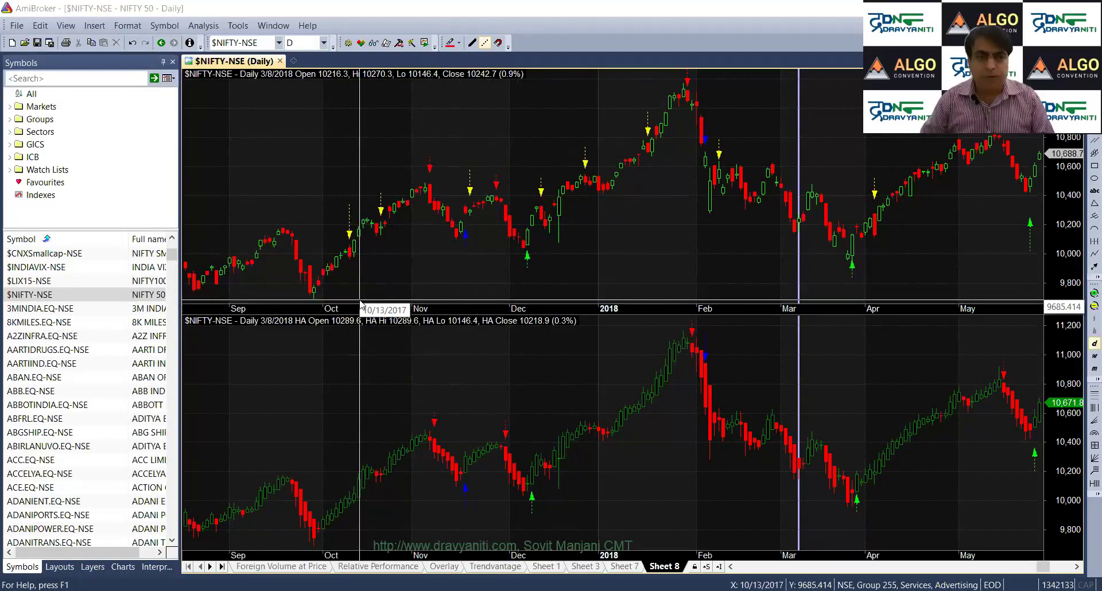
pyautogui.moveTo(376, 282)
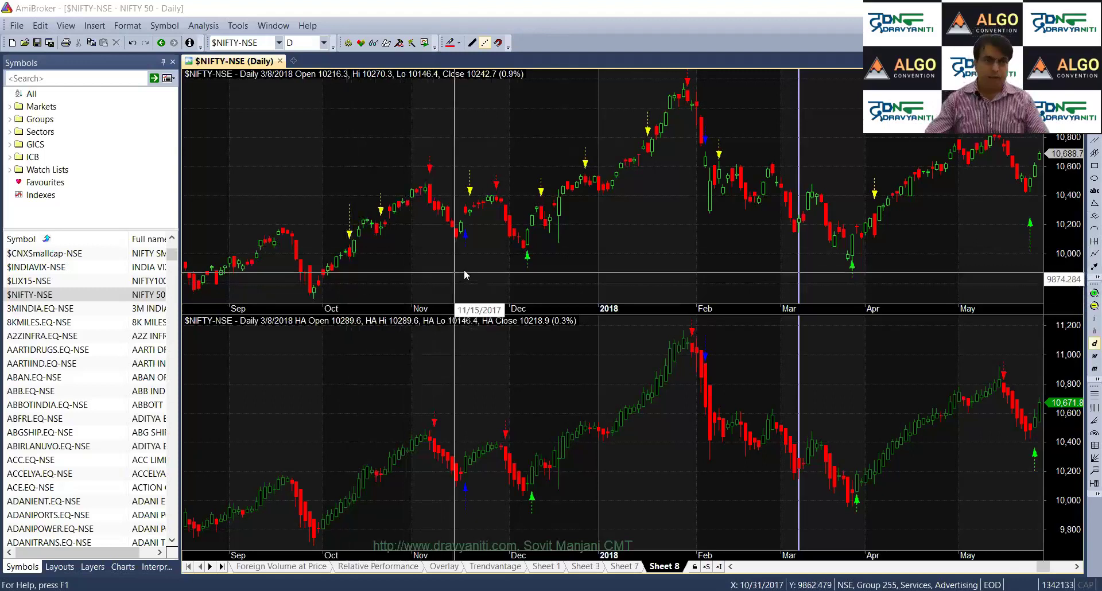
pyautogui.click(433, 450)
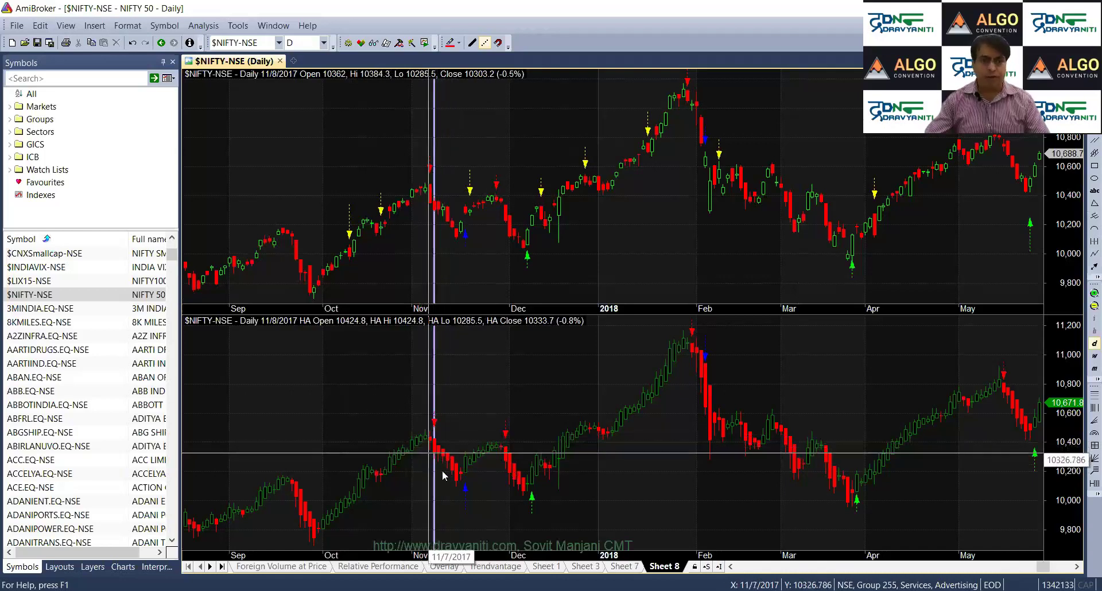
pyautogui.click(530, 489)
pyautogui.press('Right')
pyautogui.press('Right')
pyautogui.press('Right')
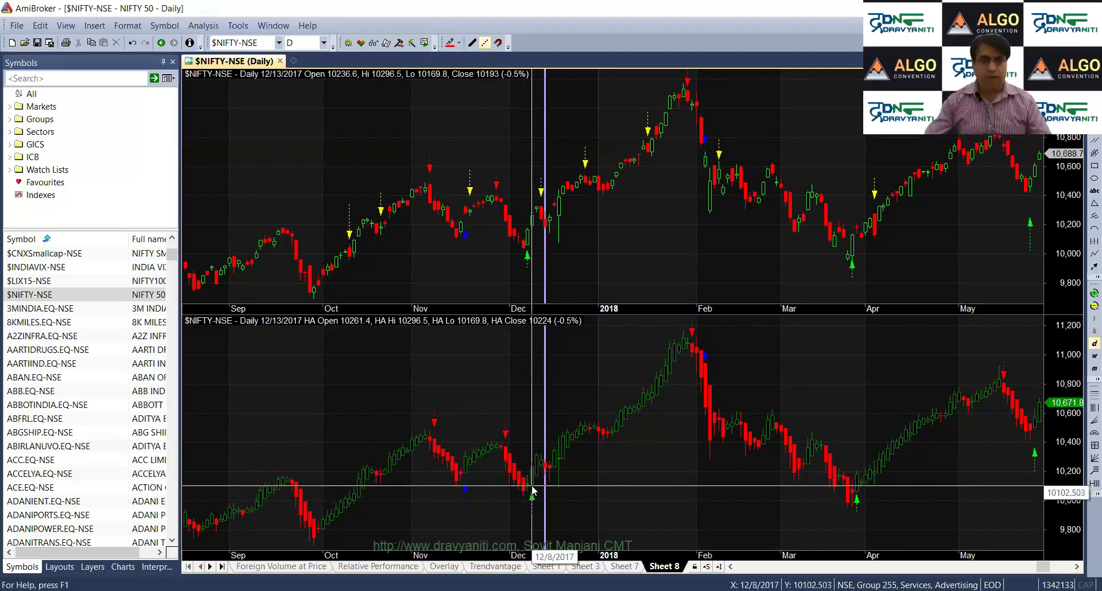
pyautogui.click(533, 489)
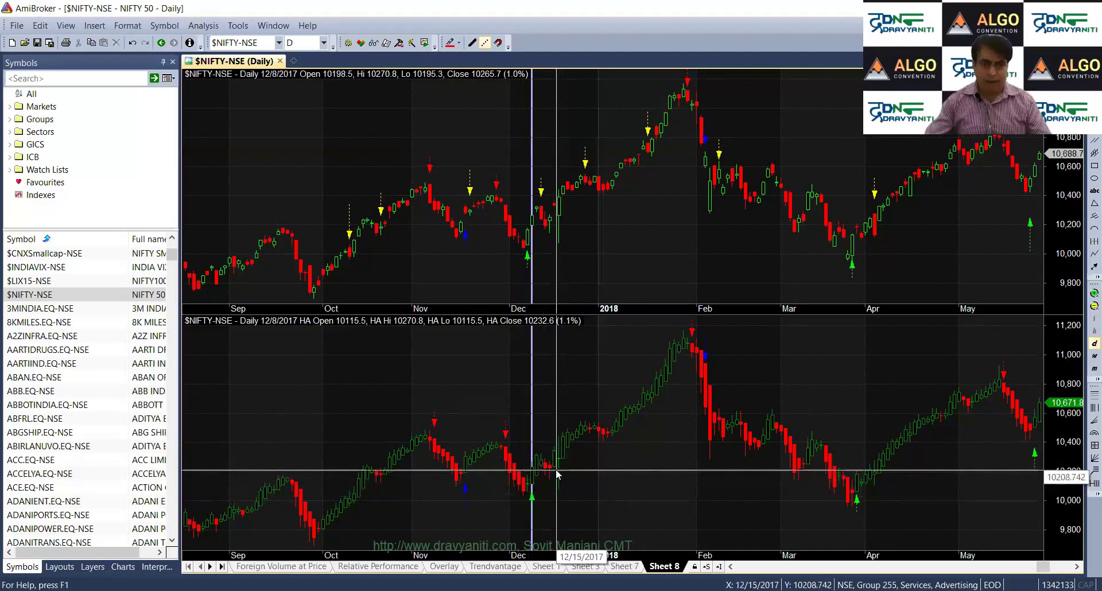
pyautogui.click(557, 476)
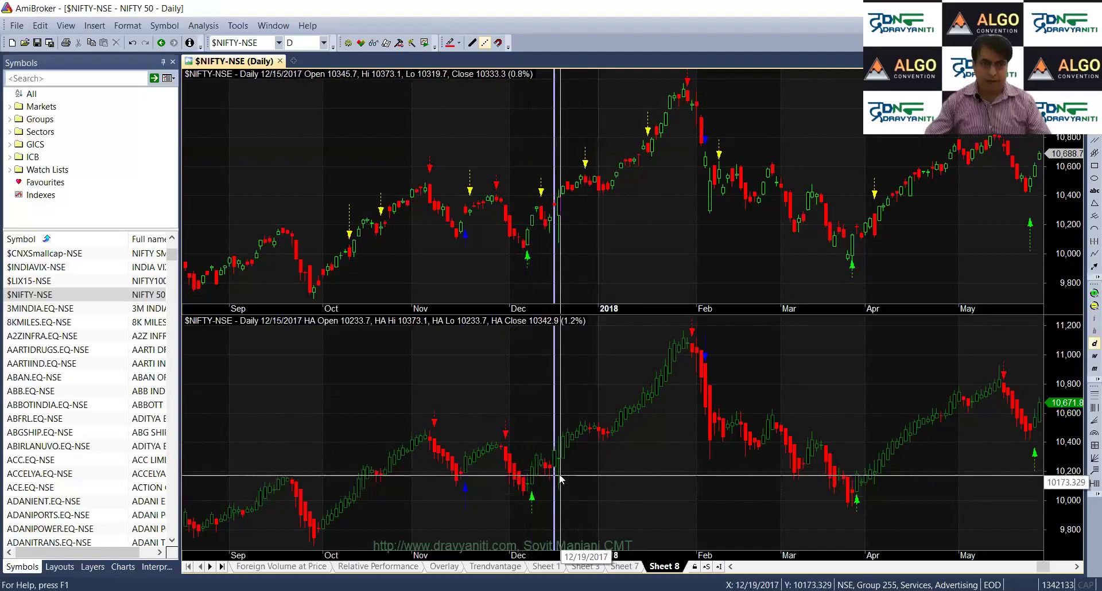
# Step: Inspect the 12/29, 12/18, 2/14 and 2/8 bars, ending on the 4/23/2018 bar
pyautogui.click(557, 462)
pyautogui.click(593, 460)
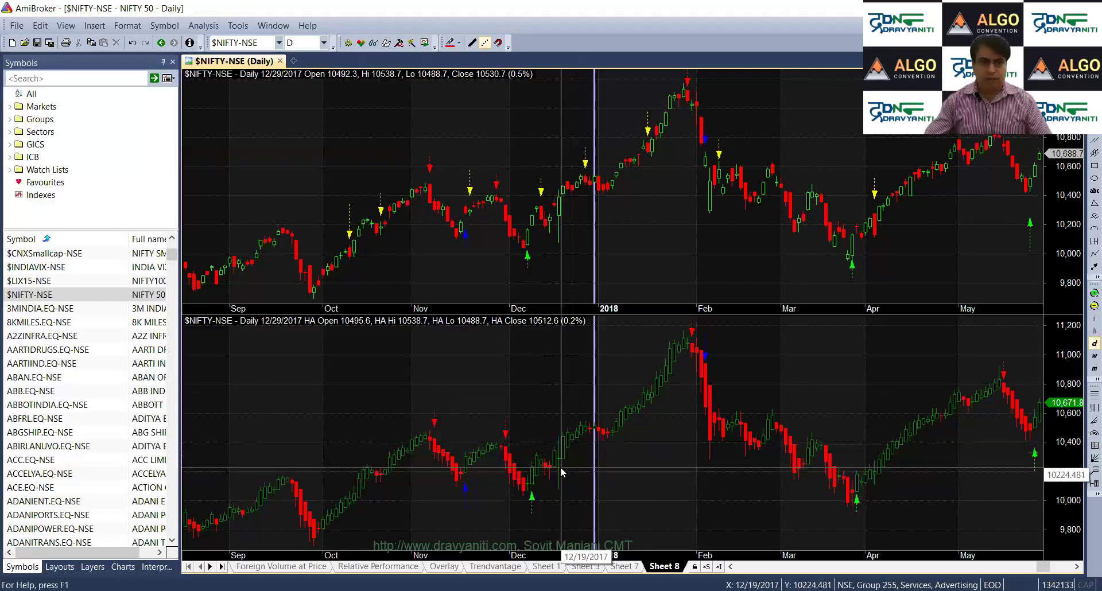
pyautogui.click(560, 472)
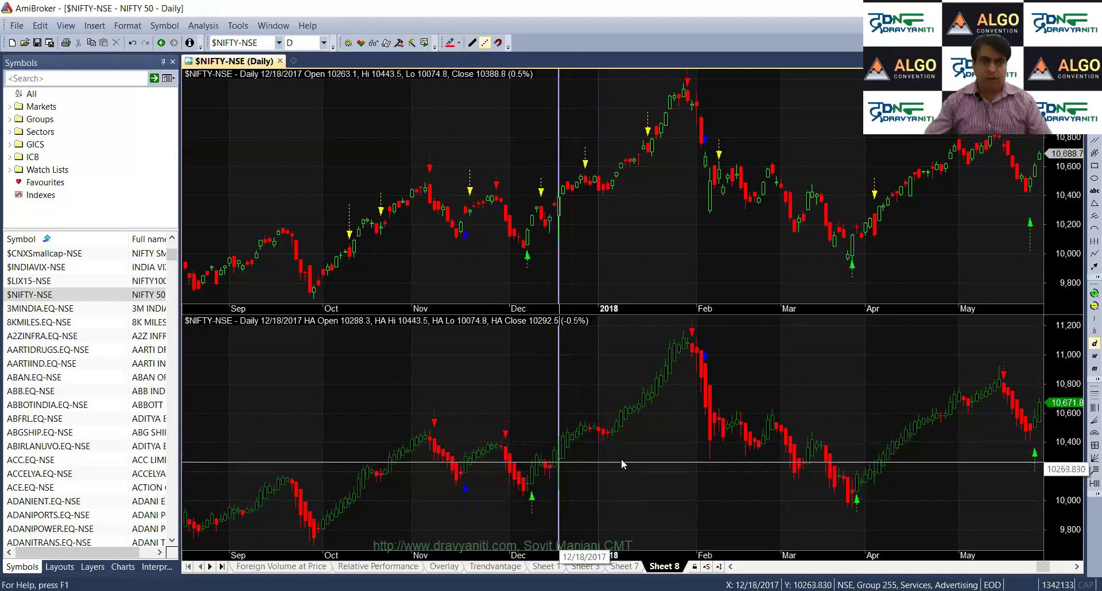
pyautogui.moveTo(613, 463)
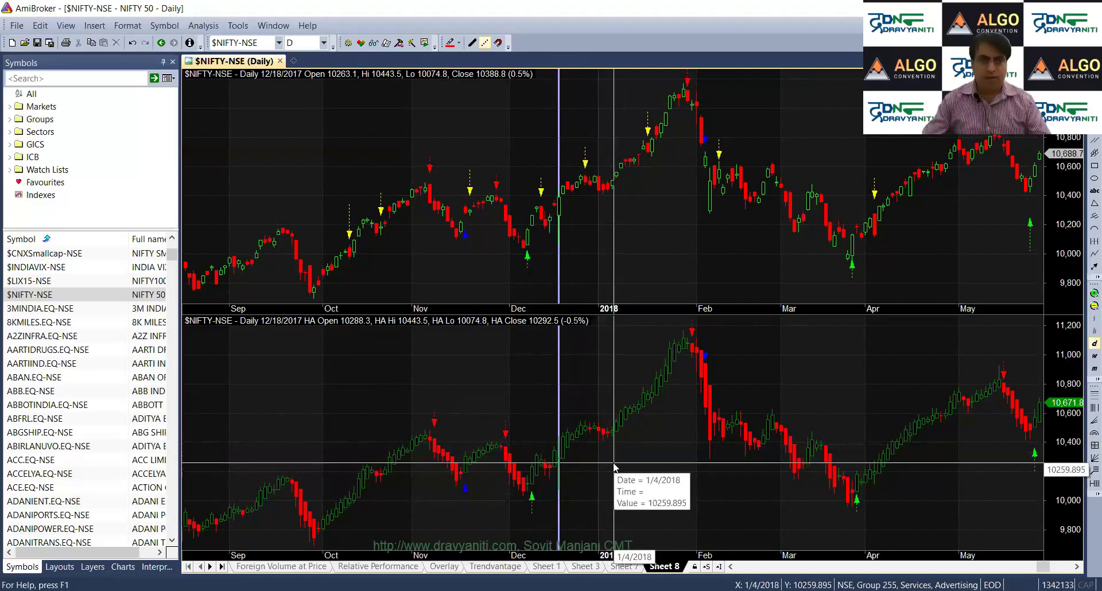
pyautogui.click(732, 452)
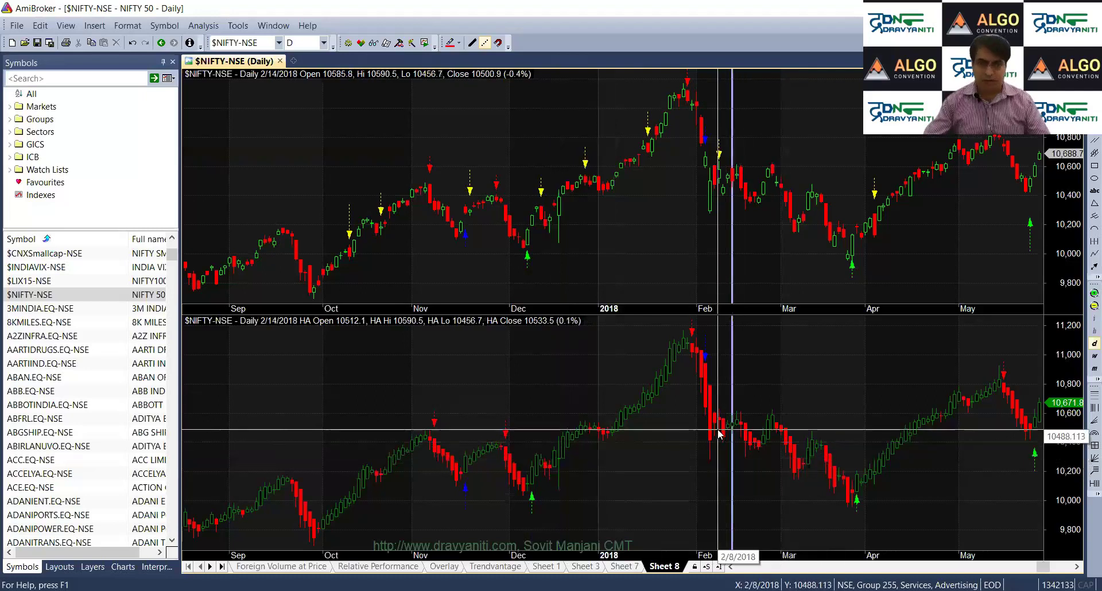
pyautogui.click(718, 434)
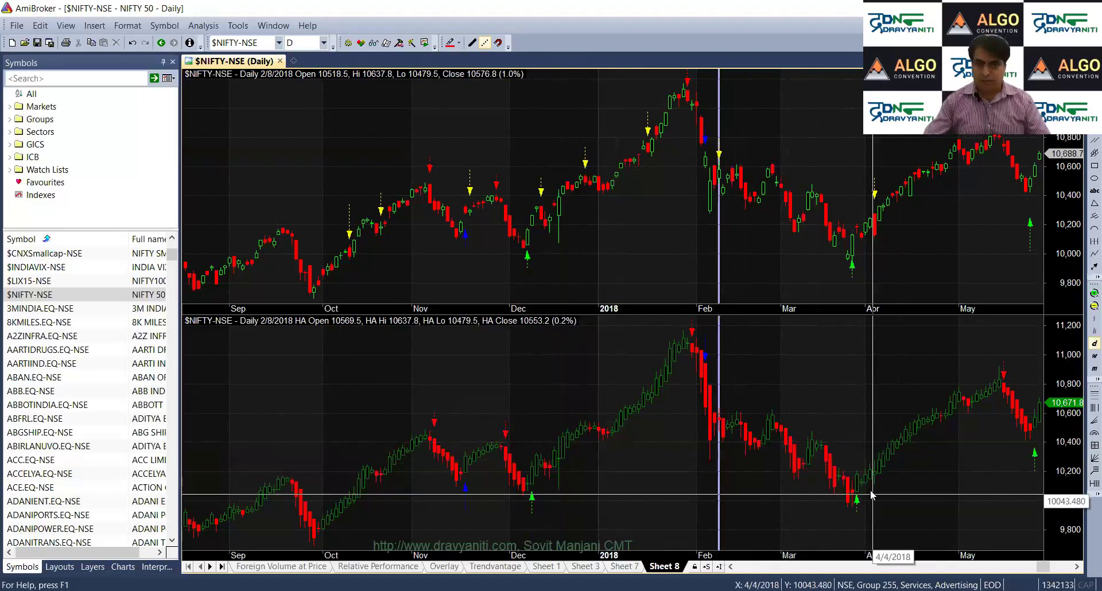
pyautogui.click(933, 426)
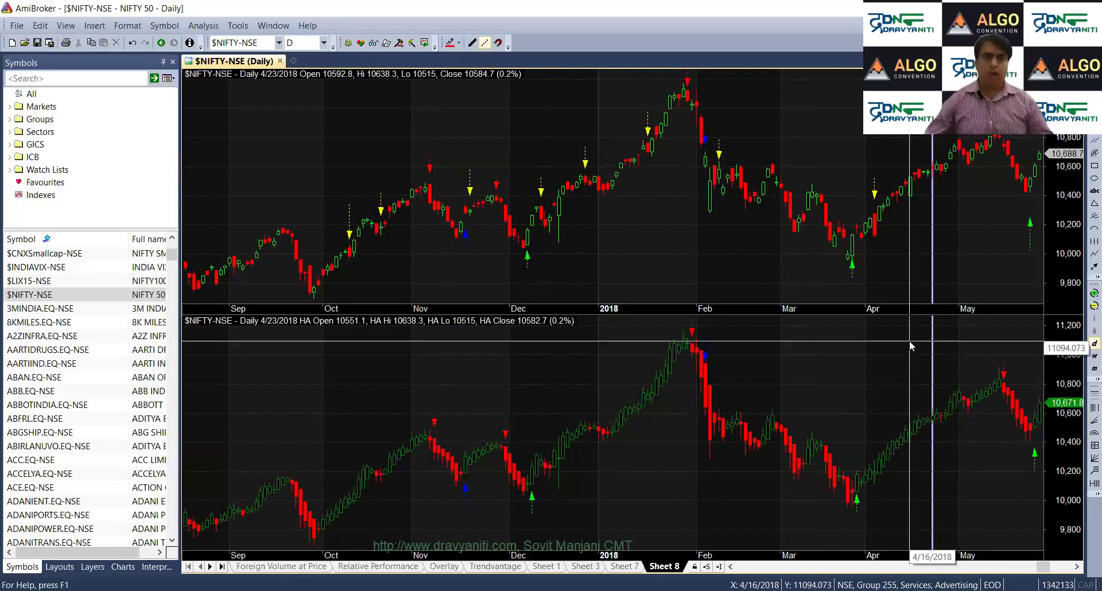
pyautogui.moveTo(910, 342)
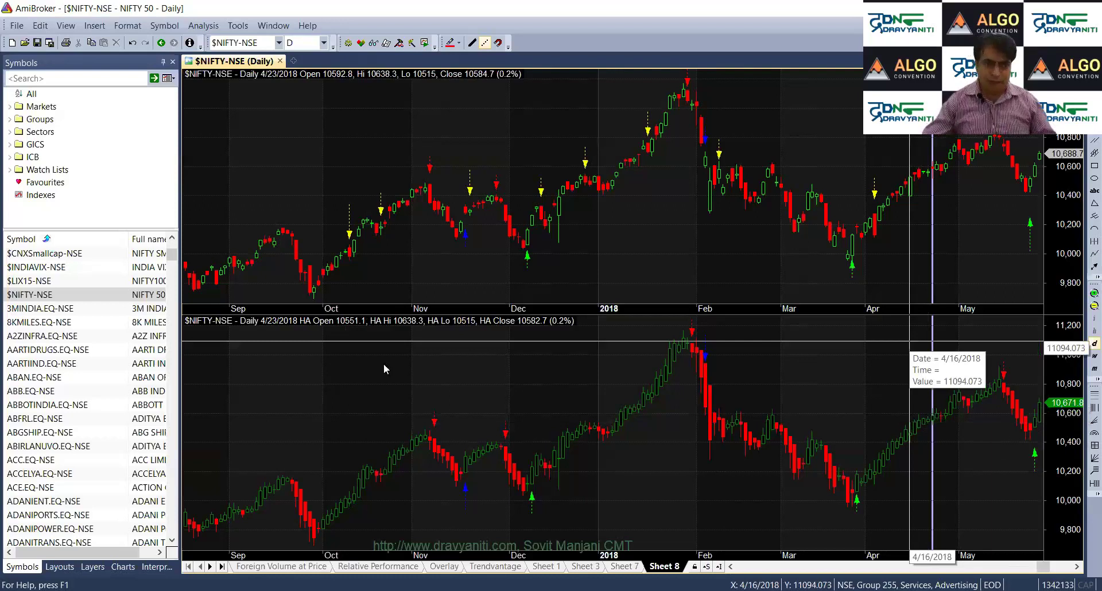
pyautogui.moveTo(385, 368)
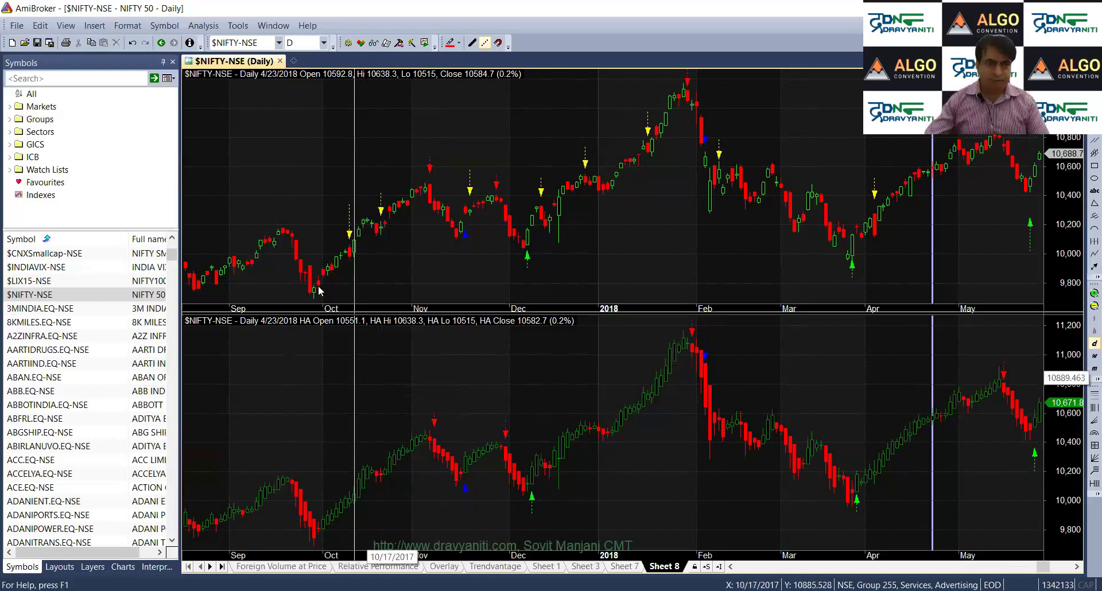
# Step: Select bars 10/11, 10/18, 10/23, 10/31, 11/7, 11/8 and 11/16/2017, ending at close 10214.8
pyautogui.click(350, 254)
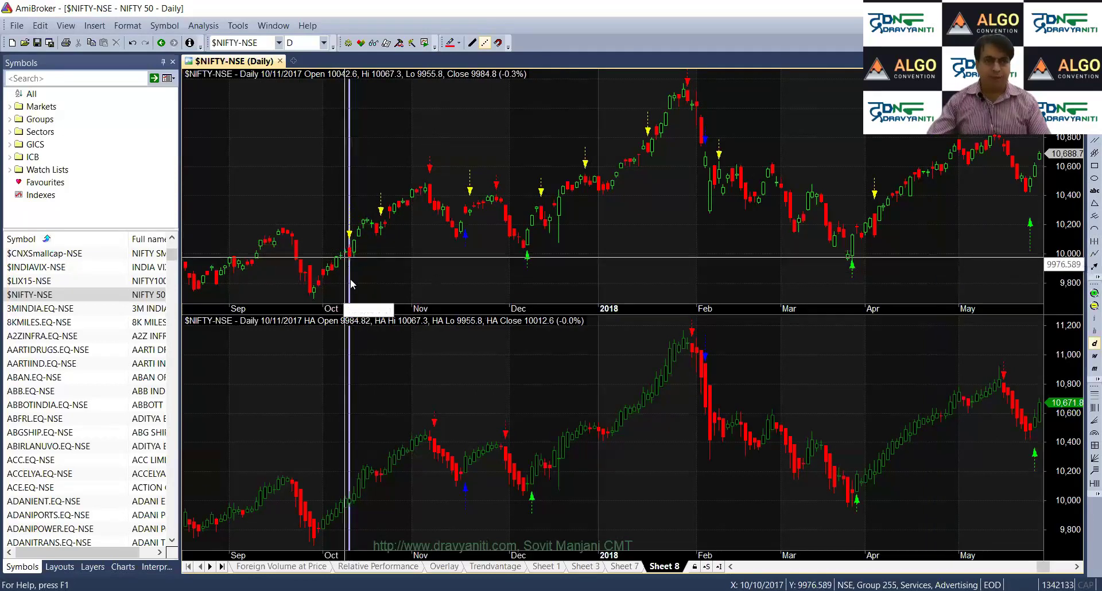
pyautogui.click(371, 508)
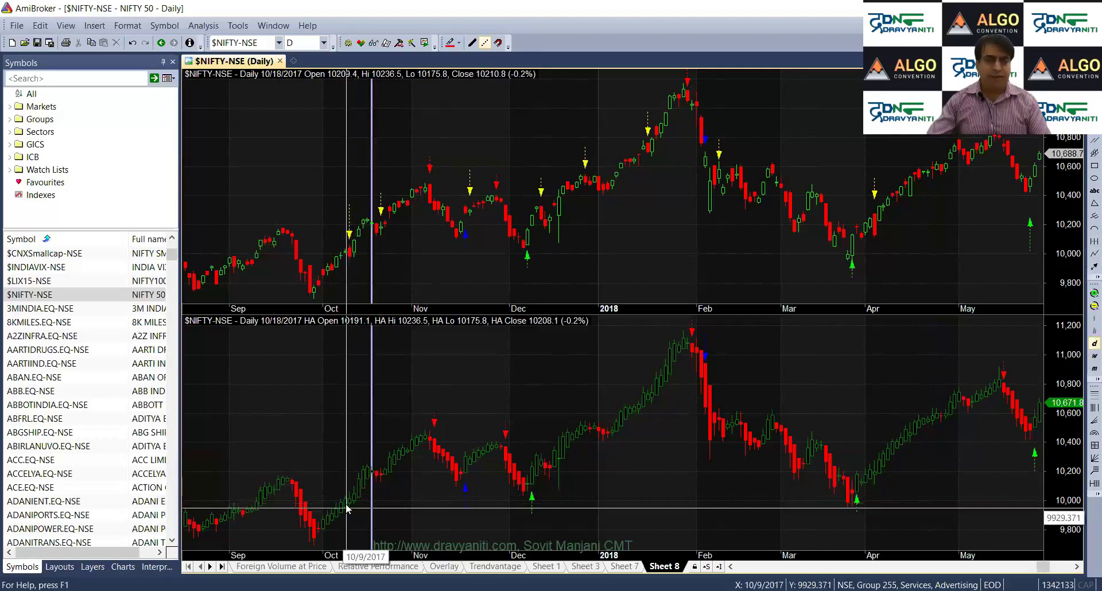
pyautogui.click(382, 482)
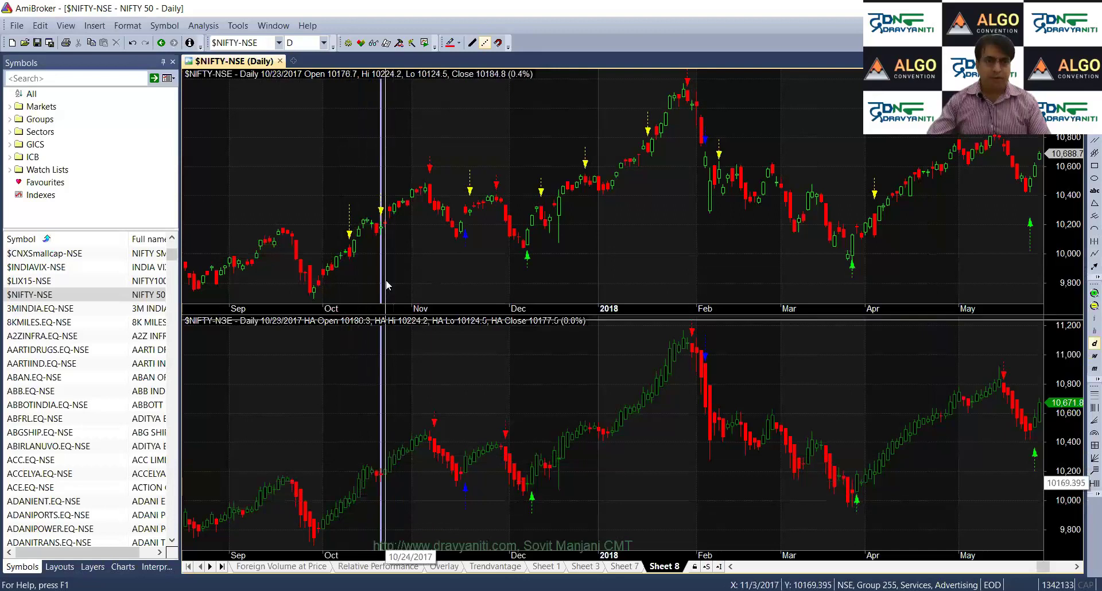
pyautogui.click(407, 473)
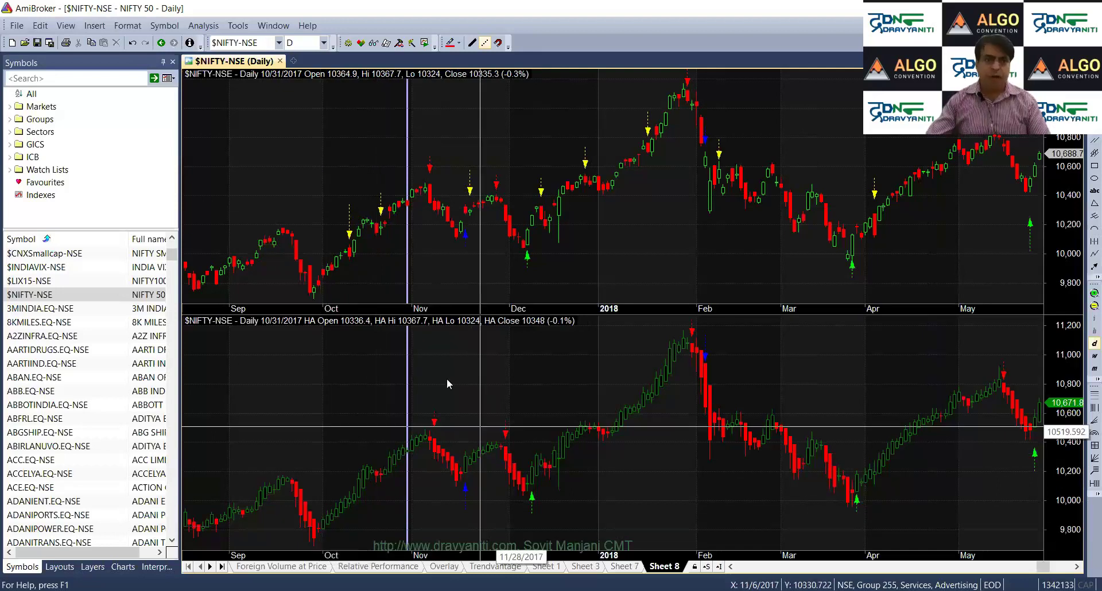
pyautogui.click(429, 189)
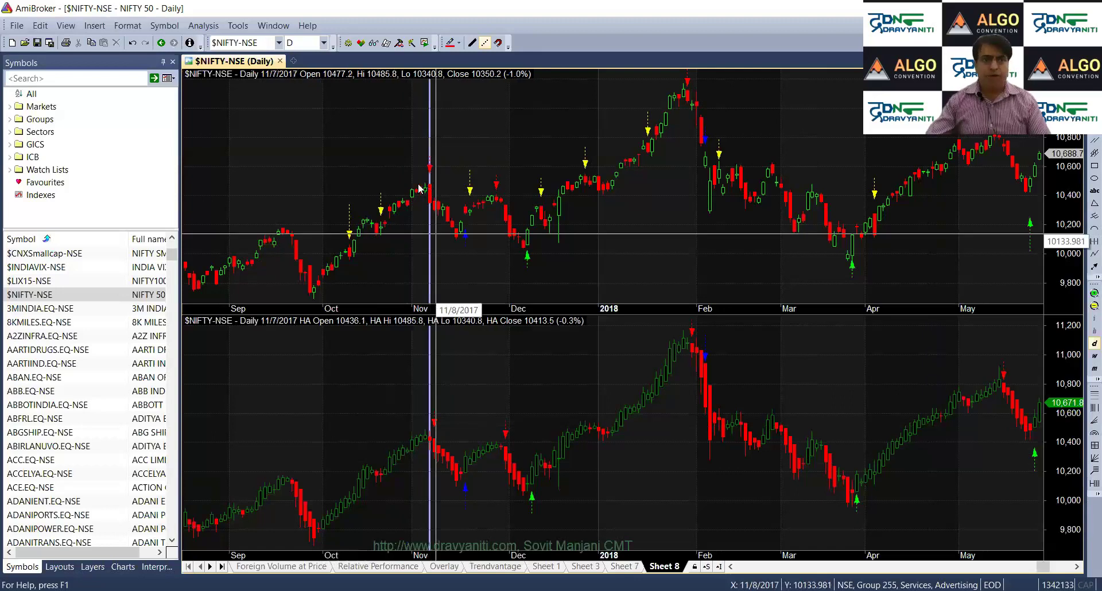
pyautogui.click(438, 443)
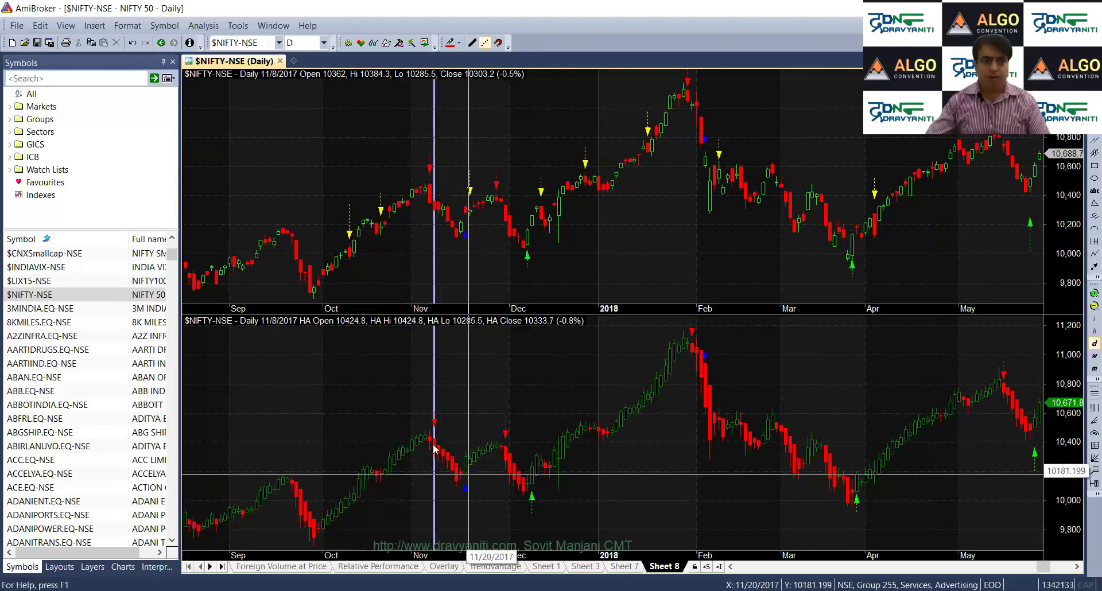
pyautogui.click(463, 441)
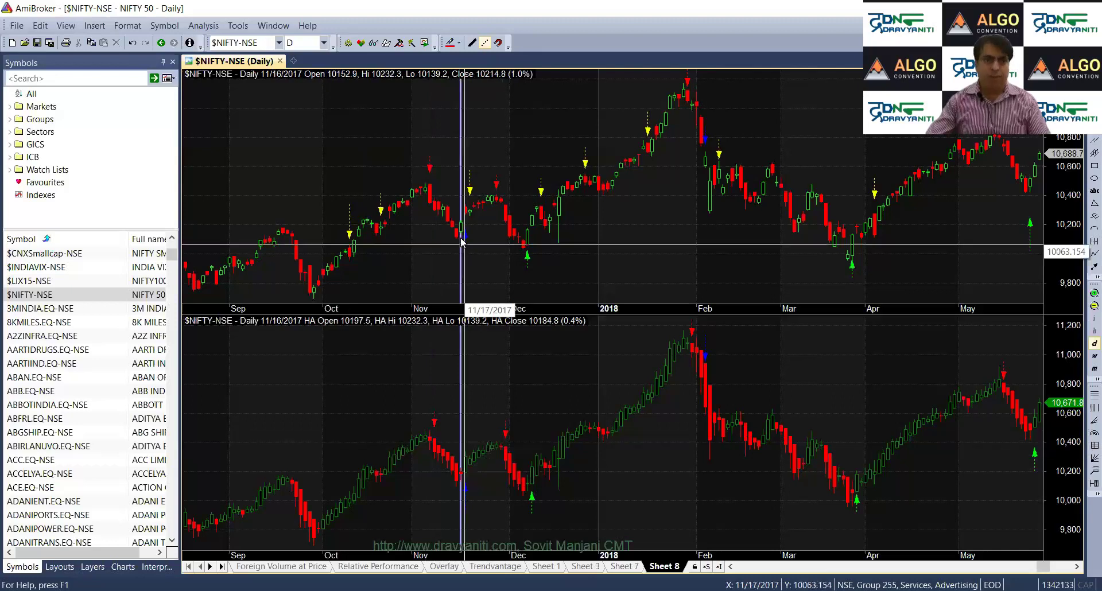
# Step: Inspect the 11/17, 11/28, 11/23 and 11/29/2017 bars, then deselect to show the 5/28/2018 values
pyautogui.click(467, 482)
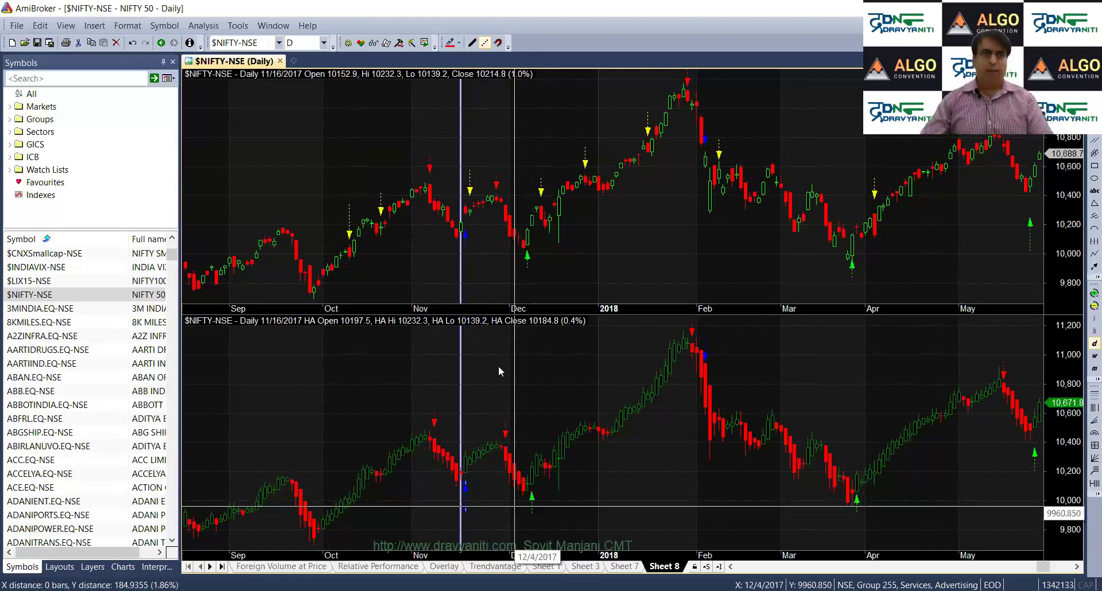
pyautogui.click(497, 273)
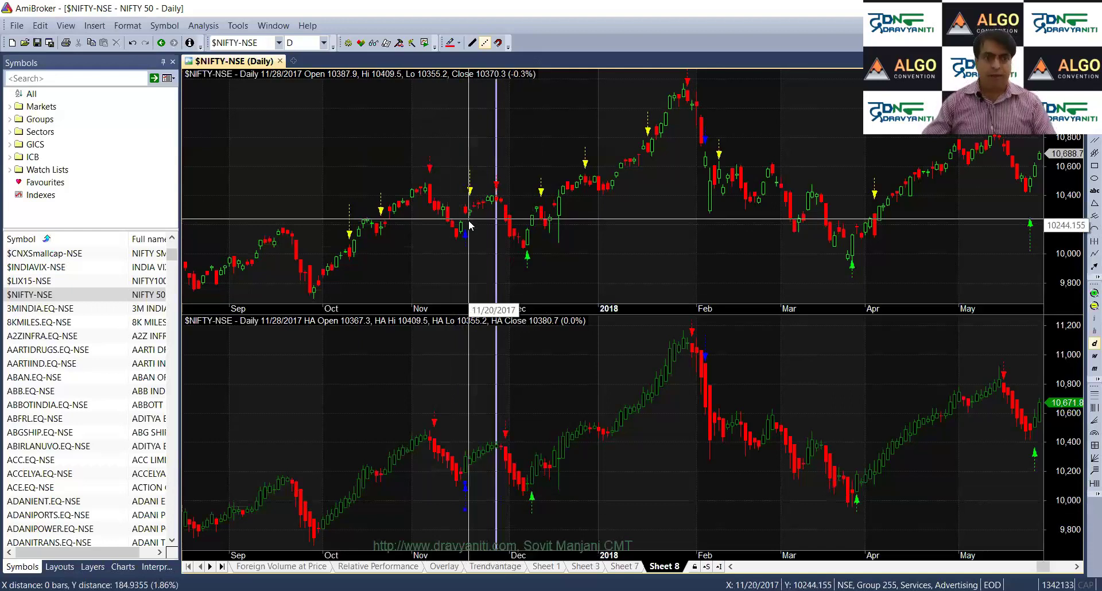
pyautogui.press('Left')
pyautogui.press('Left')
pyautogui.press('Left')
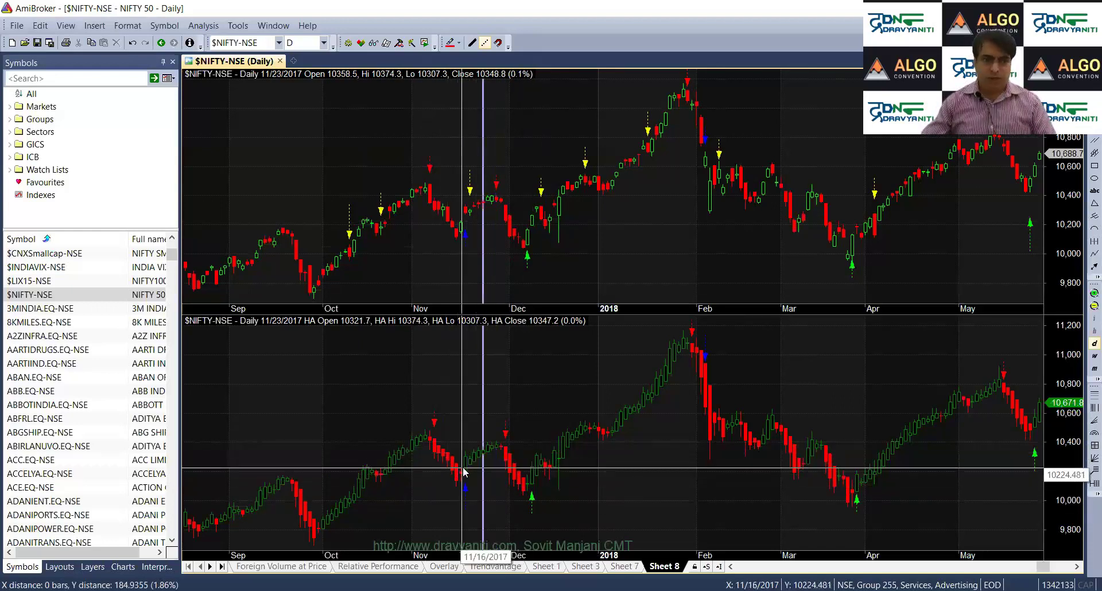
pyautogui.click(466, 480)
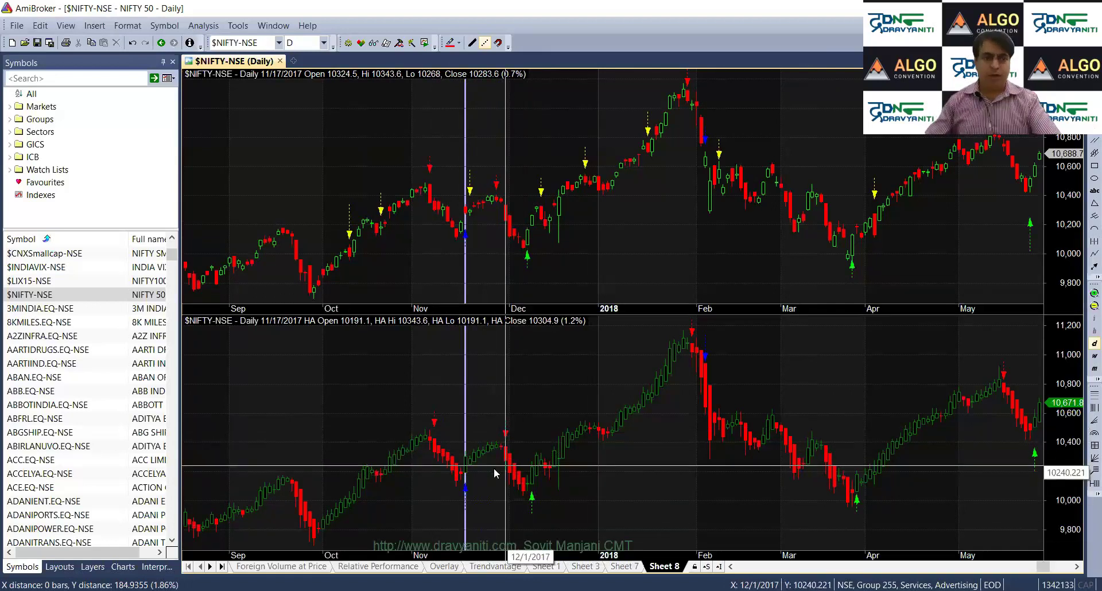
pyautogui.click(497, 467)
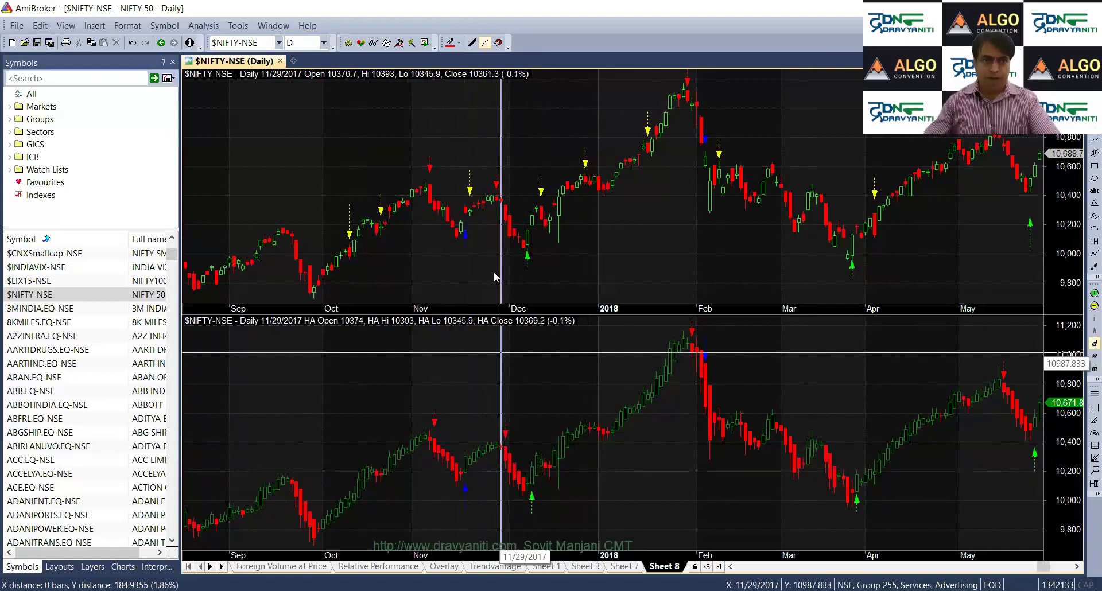
pyautogui.click(500, 201)
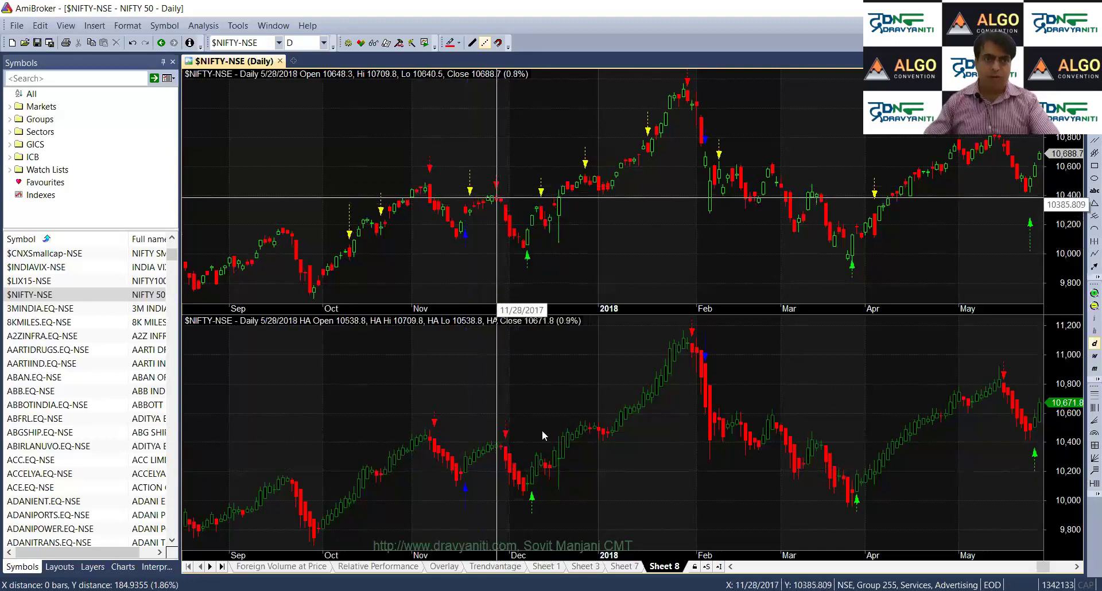
# Step: Inspect the 11/30, 12/12, 12/26, 12/13 and 12/27 bars, finishing on 12/29/2017 (close 10530.7)
pyautogui.click(508, 474)
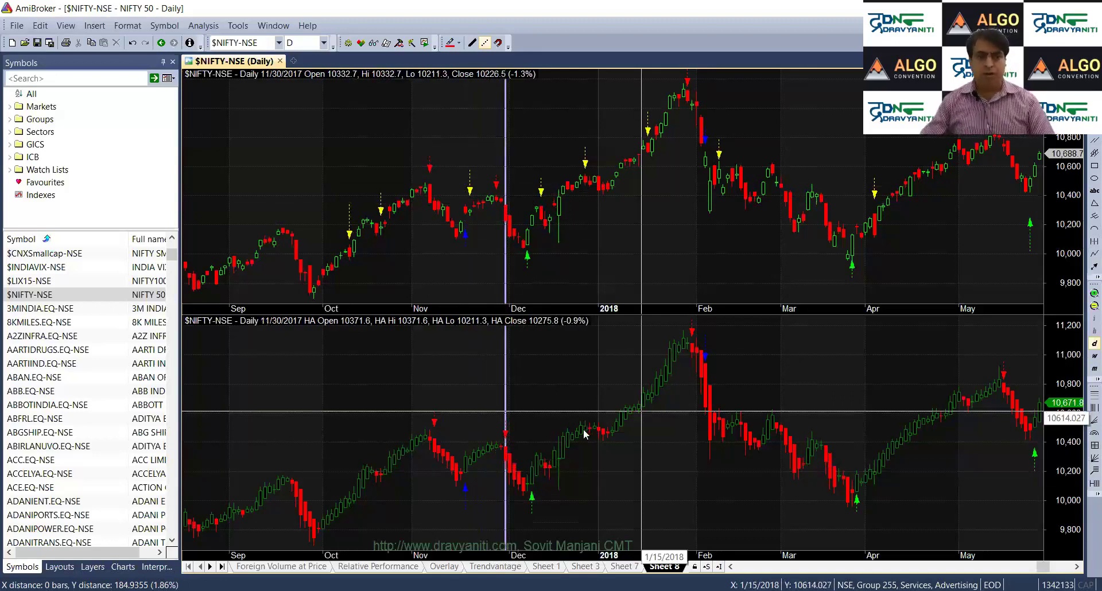
pyautogui.moveTo(585, 439)
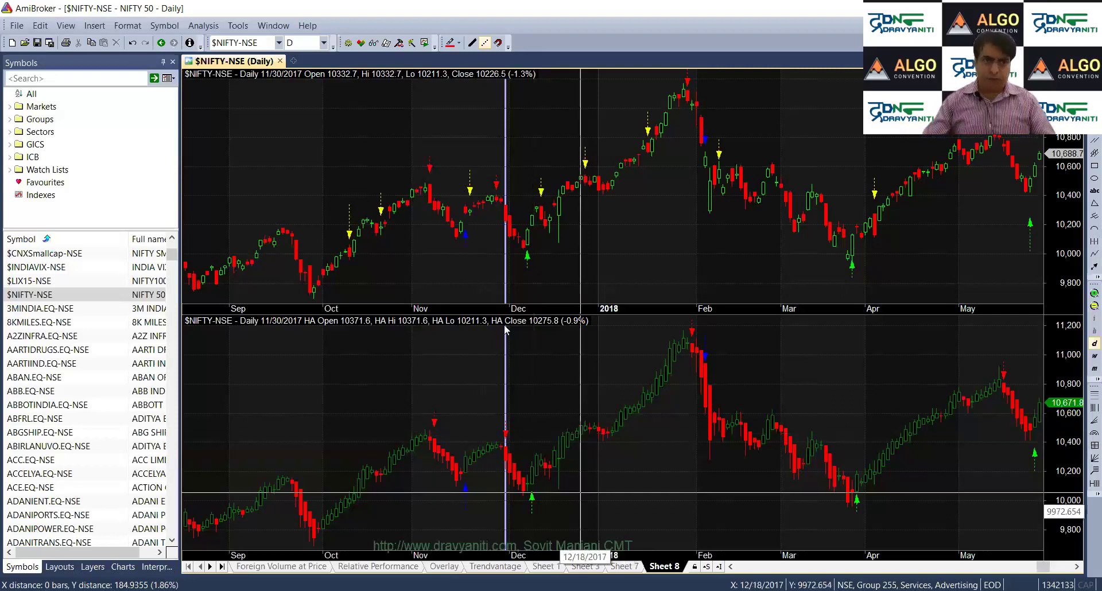
pyautogui.click(542, 304)
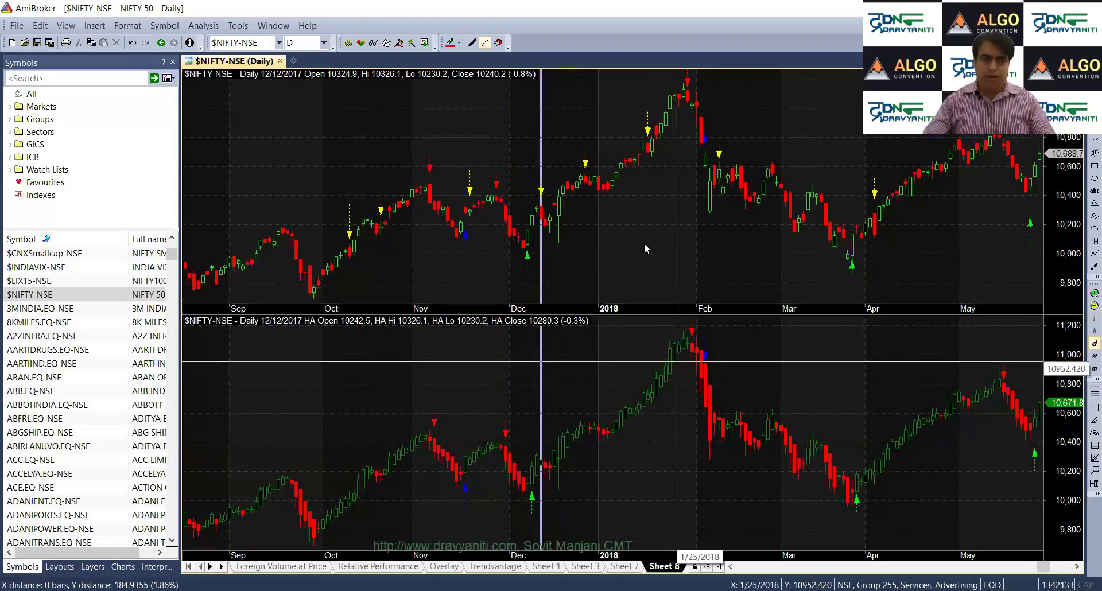
pyautogui.click(581, 227)
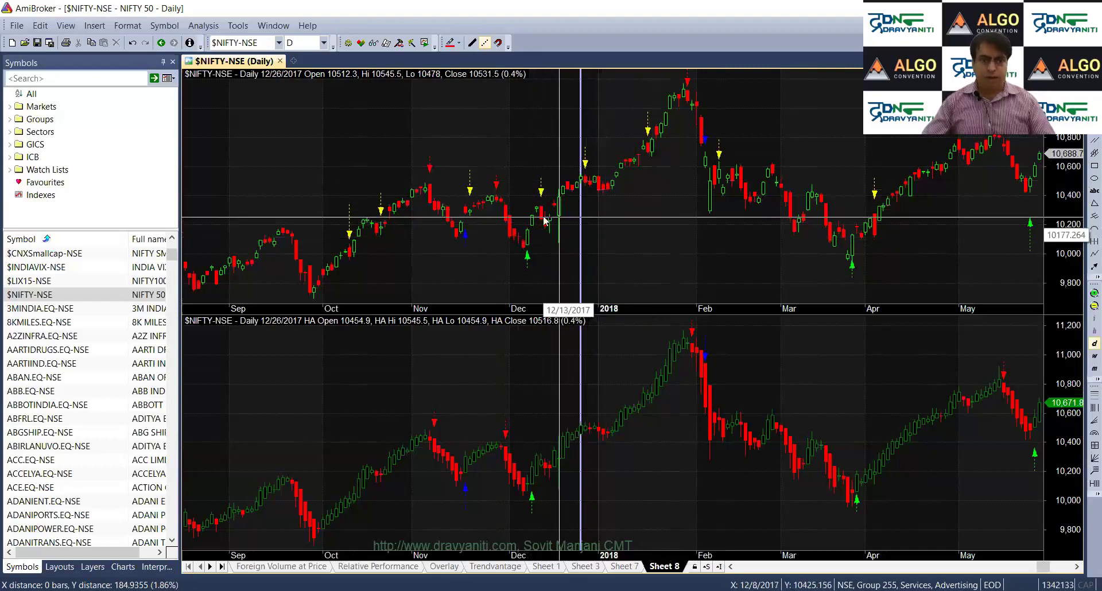
pyautogui.click(548, 466)
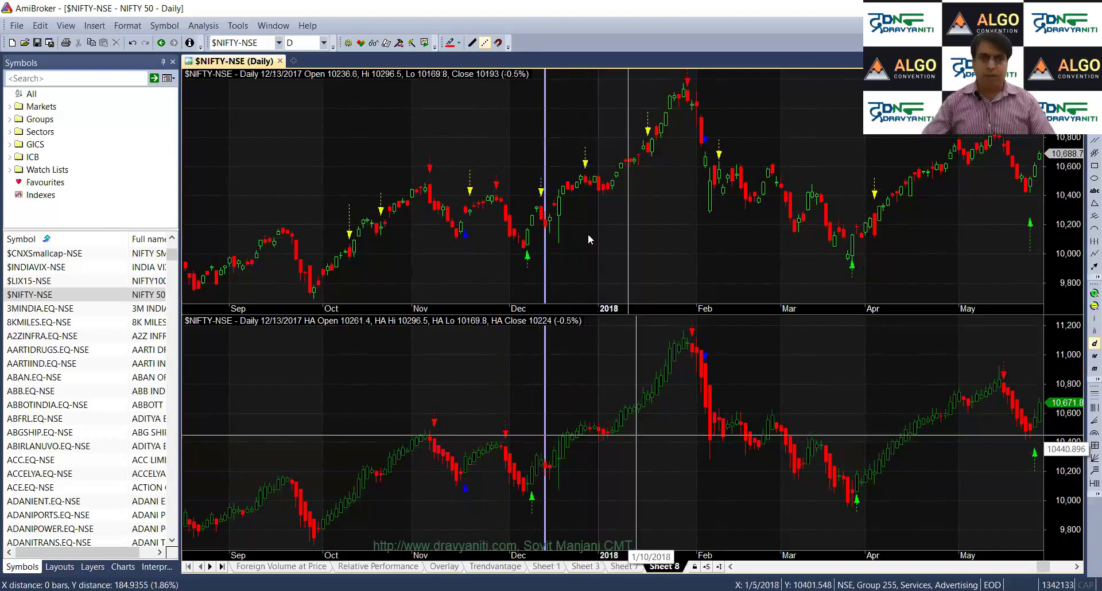
pyautogui.click(577, 178)
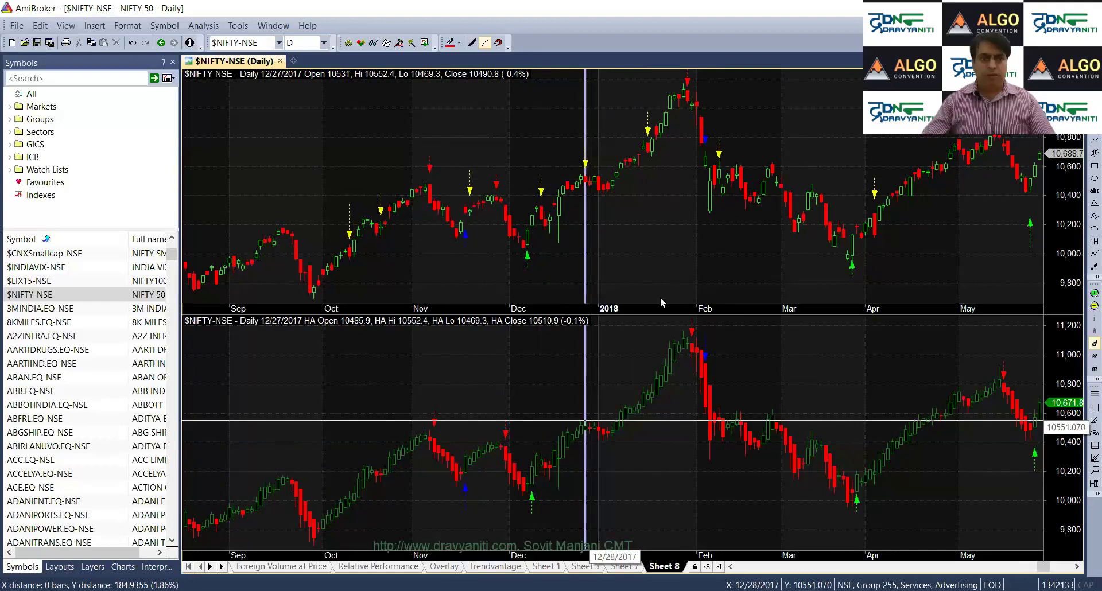
pyautogui.press('Right')
pyautogui.press('Right')
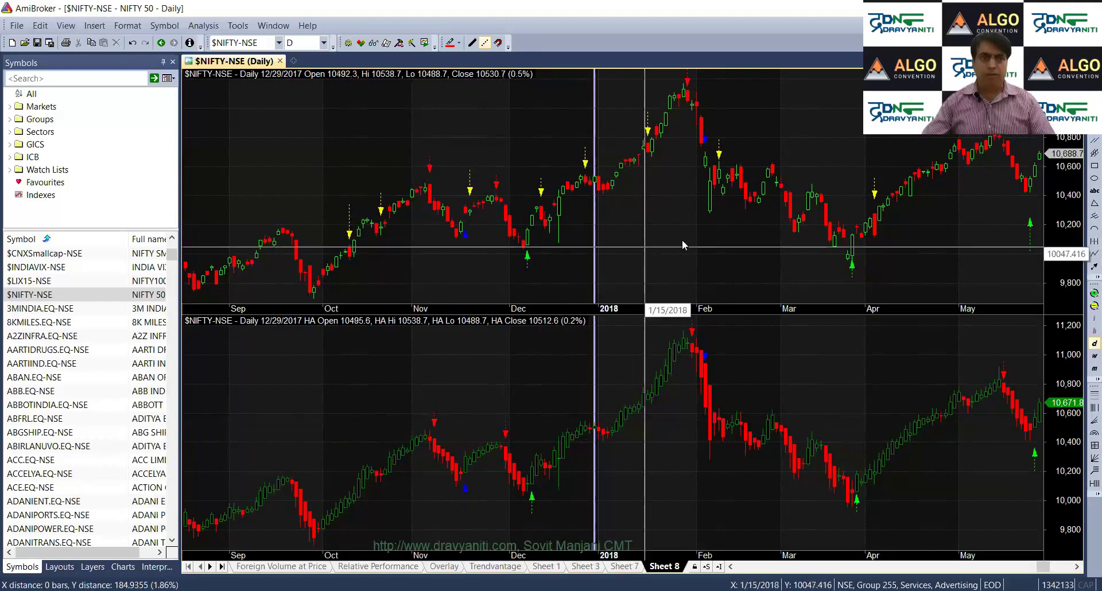
# Step: Select the 1/16/2018 bar (close 10700.5, HA close 10728) and view Heikin Ashi bar tooltips
pyautogui.click(647, 244)
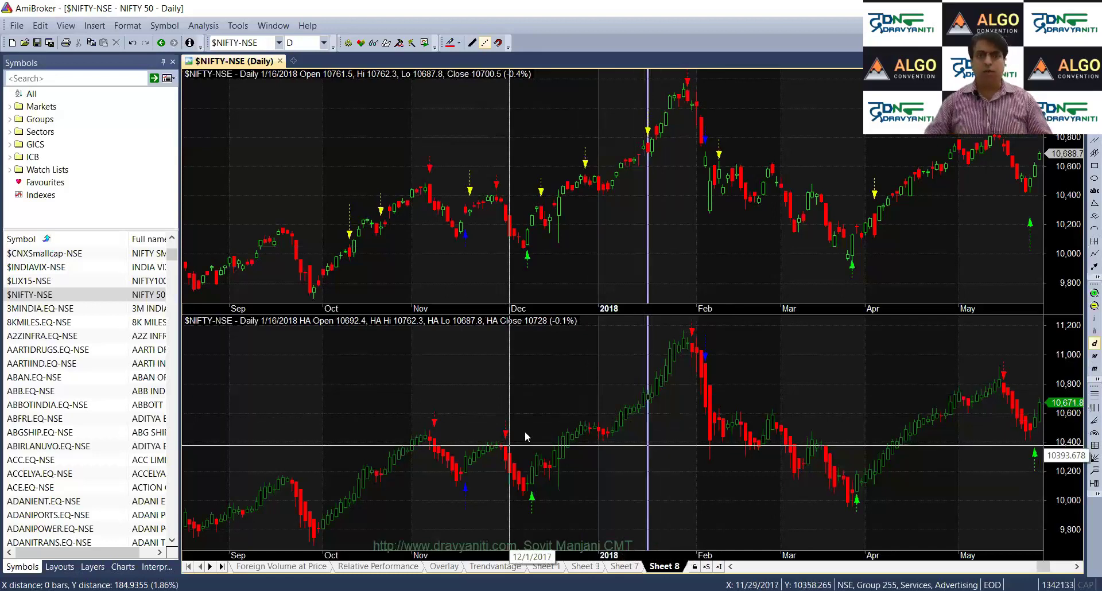
pyautogui.moveTo(525, 435)
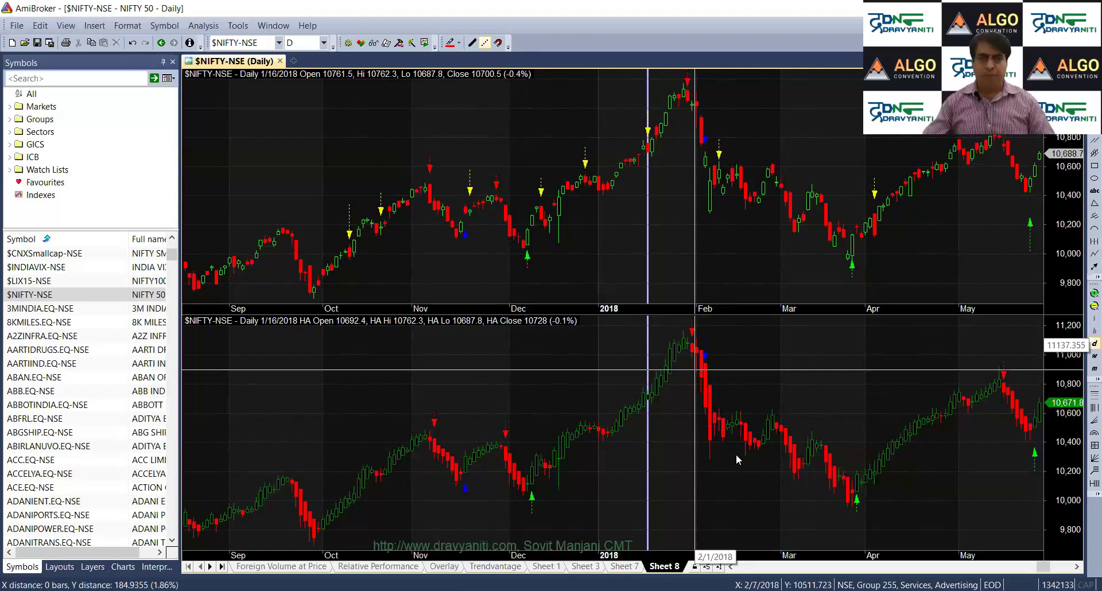
pyautogui.moveTo(735, 454)
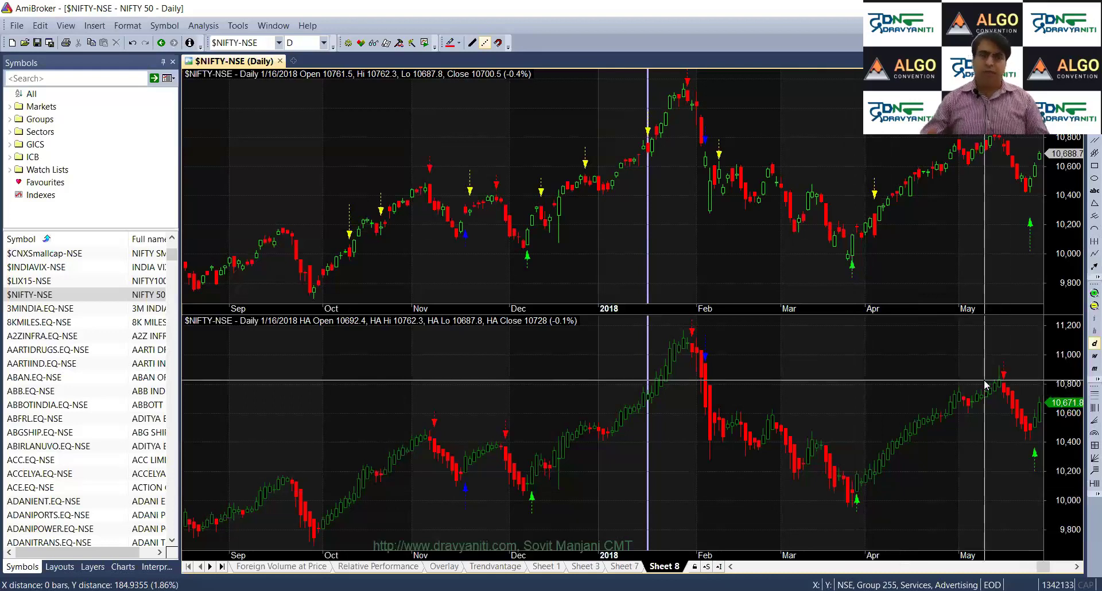
pyautogui.moveTo(984, 381)
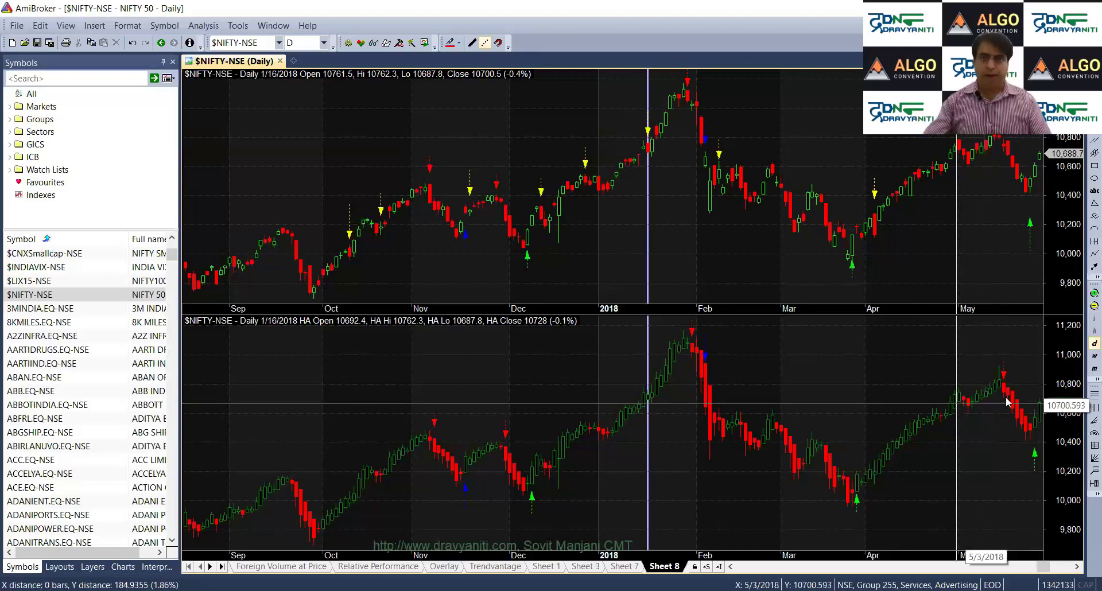
pyautogui.moveTo(820, 354)
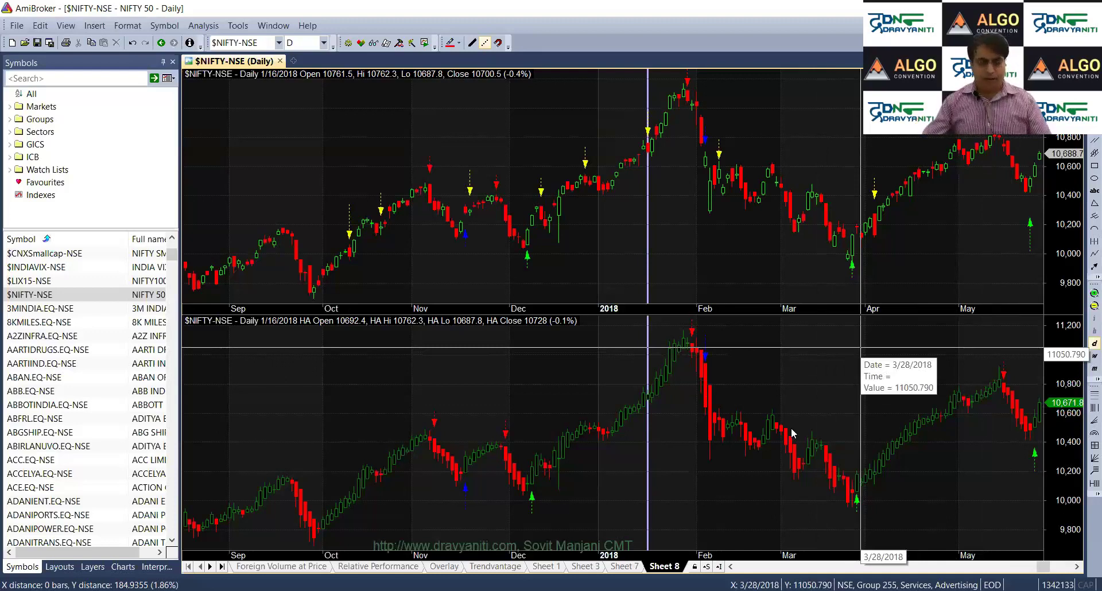
# Step: Select the 2/1 and 2/5/2018 bars, then the 1/30/2018 peak bar showing close 11049.7
pyautogui.click(699, 390)
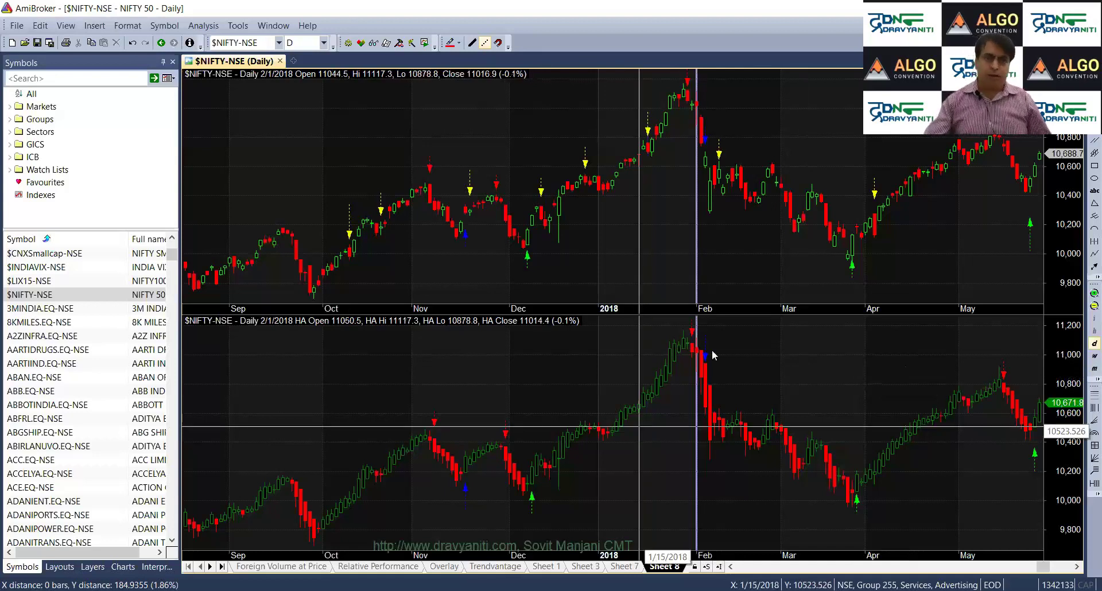
pyautogui.click(705, 383)
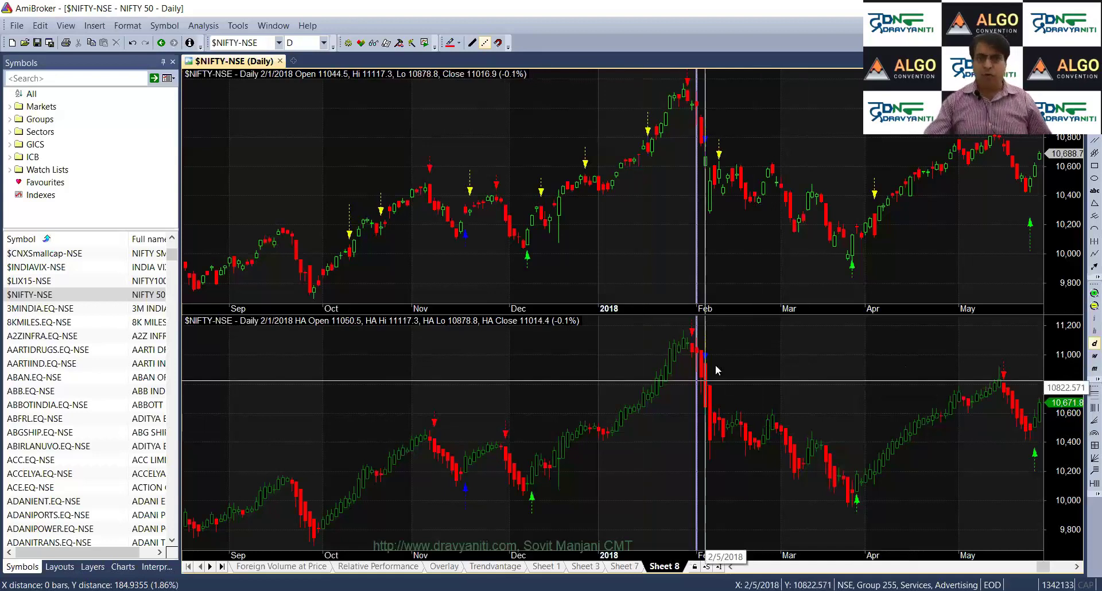
pyautogui.moveTo(729, 247)
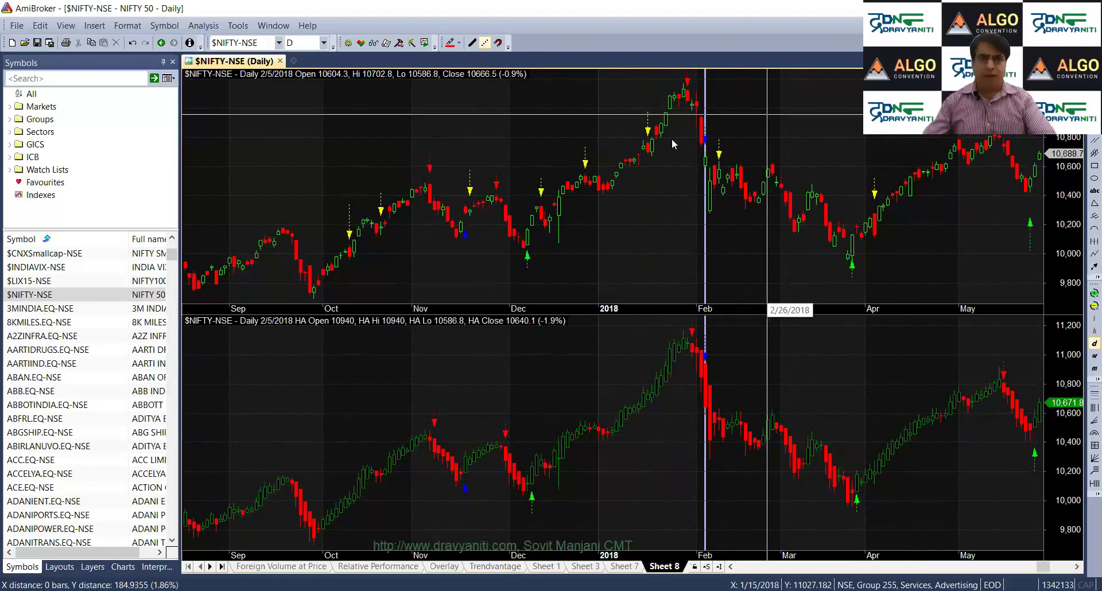
pyautogui.click(689, 104)
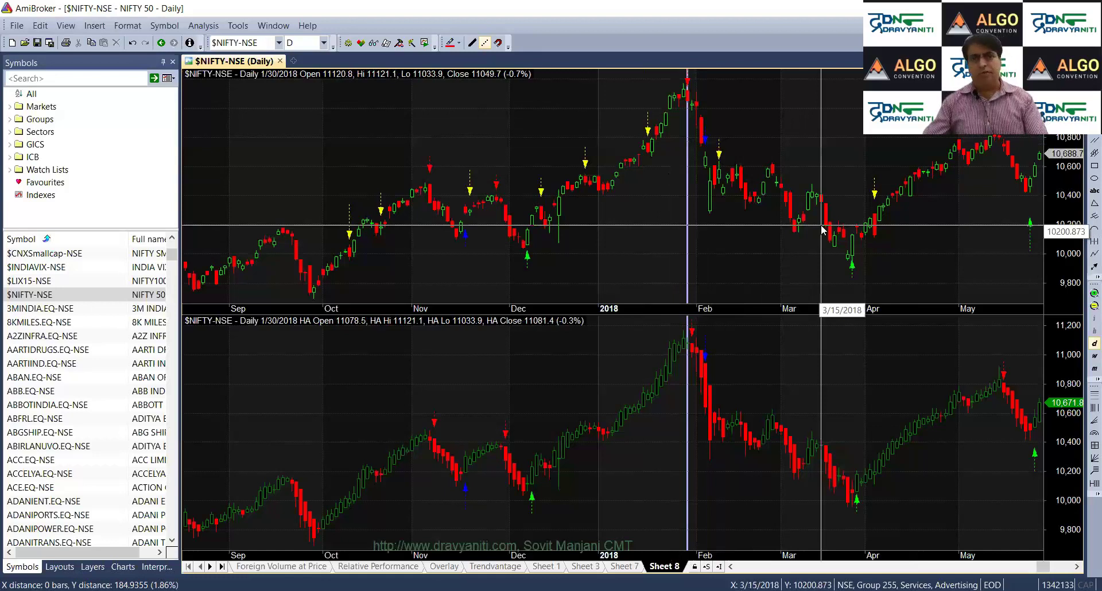
pyautogui.moveTo(822, 230)
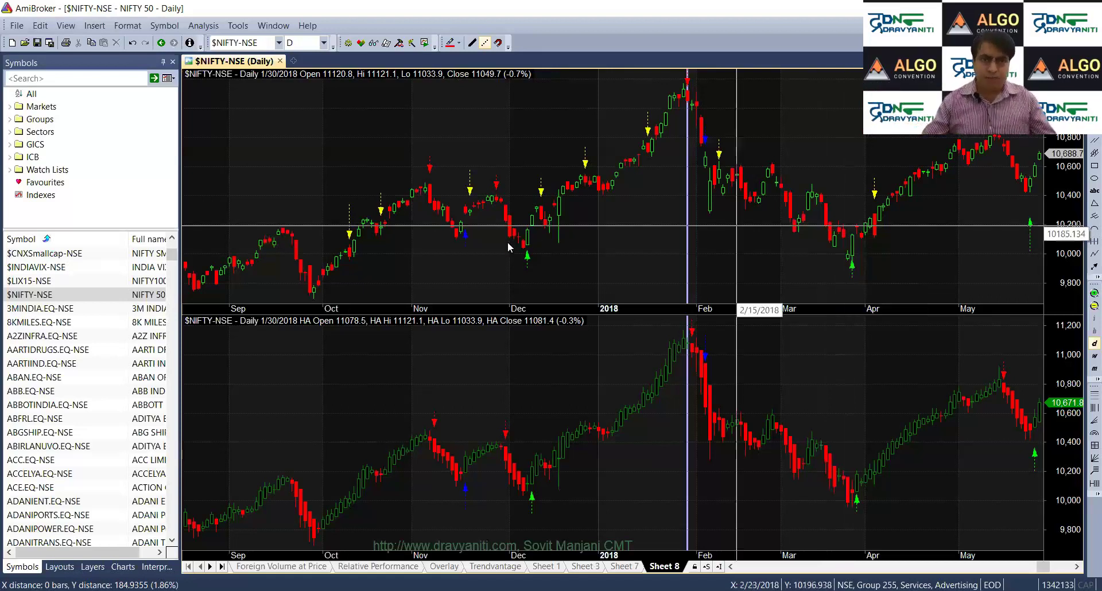
pyautogui.moveTo(602, 215)
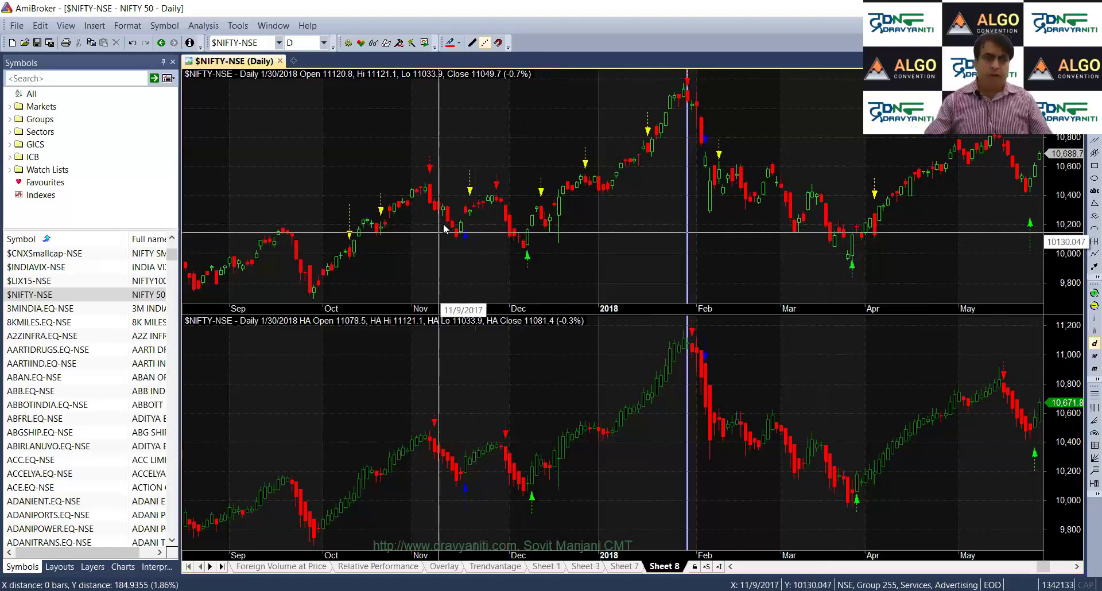
# Step: Select the 11/1/2017 Heikin Ashi candle so panes show close 10440.5 and HA close 10416.4
pyautogui.click(413, 457)
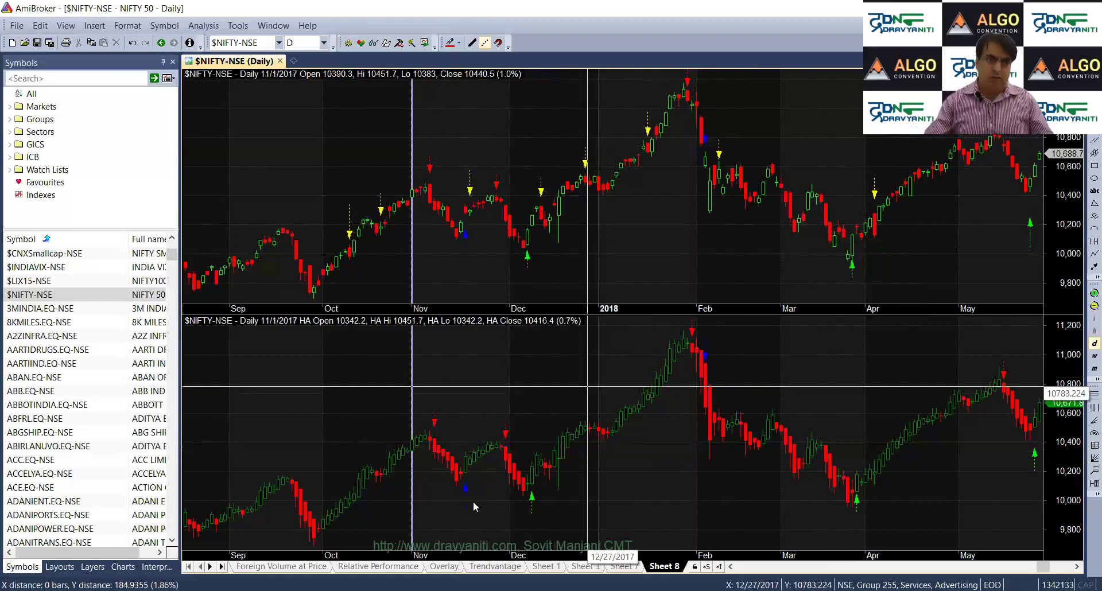
pyautogui.moveTo(474, 505)
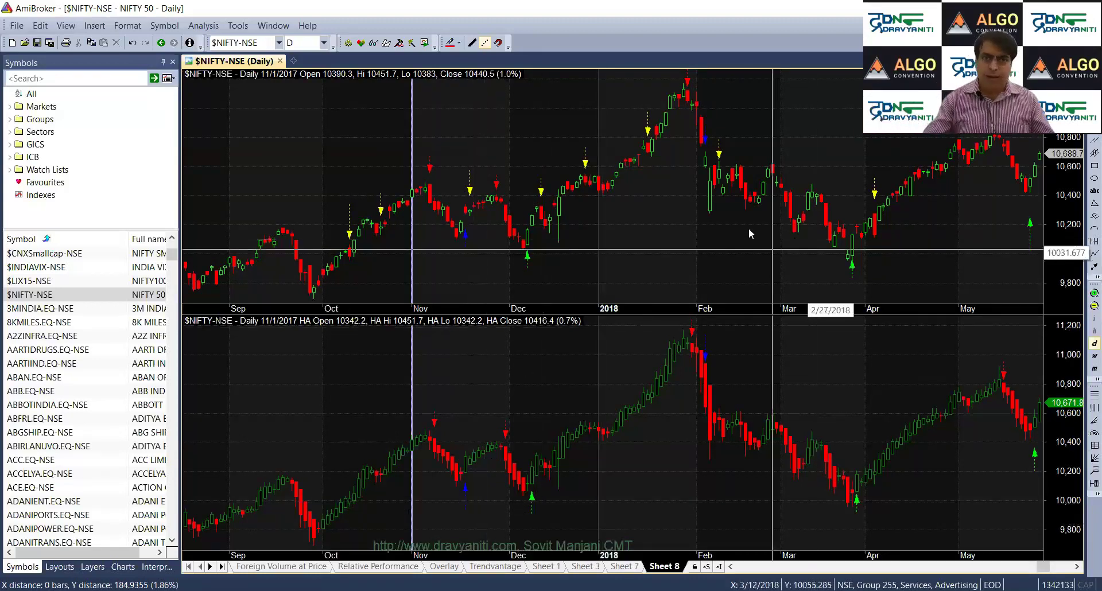
# Step: Select the 2/2/2018 then 2/5/2018 bar (close 10666.5), and view March bar tooltips
pyautogui.click(705, 150)
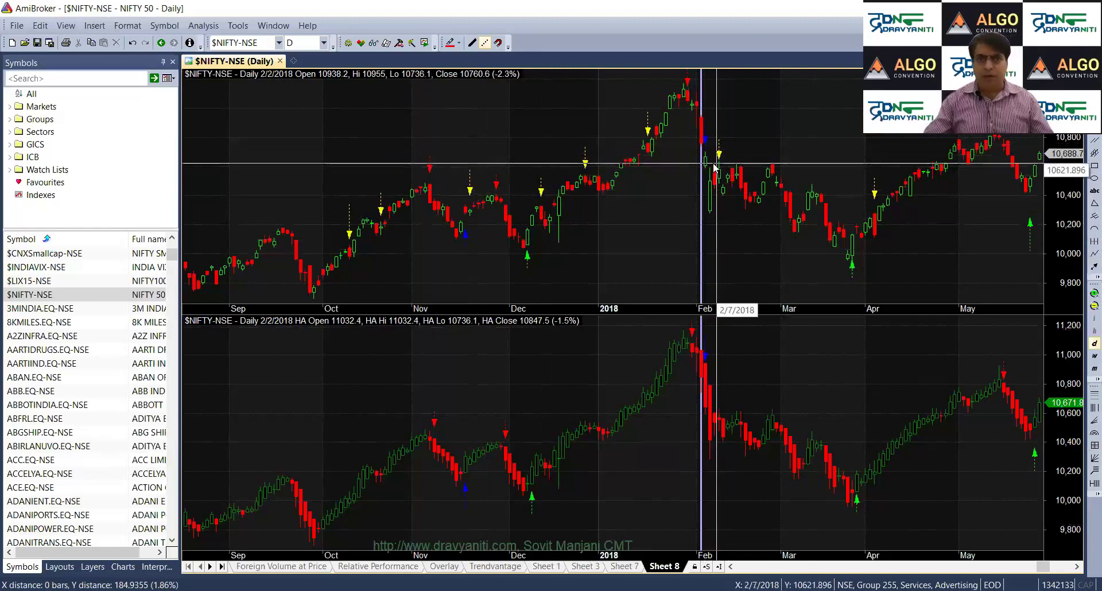
pyautogui.click(708, 168)
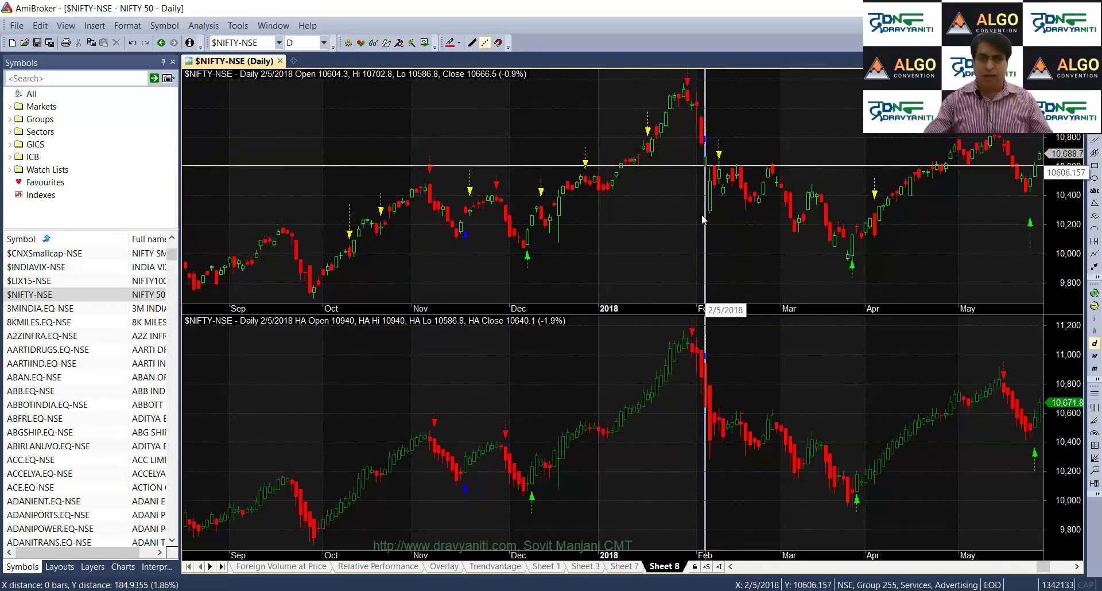
pyautogui.moveTo(716, 424)
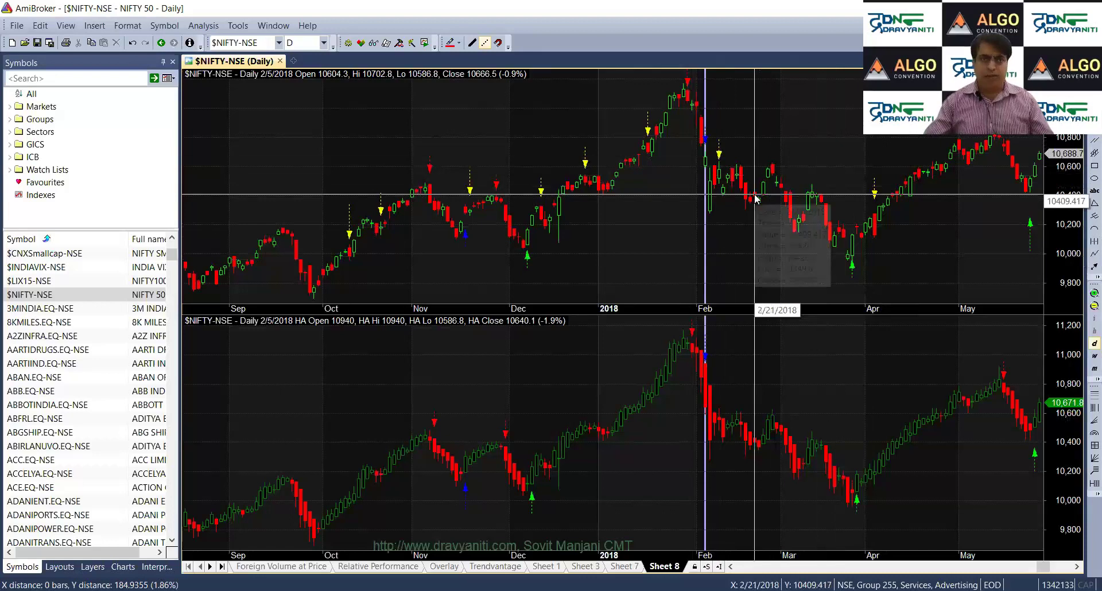
pyautogui.moveTo(781, 164)
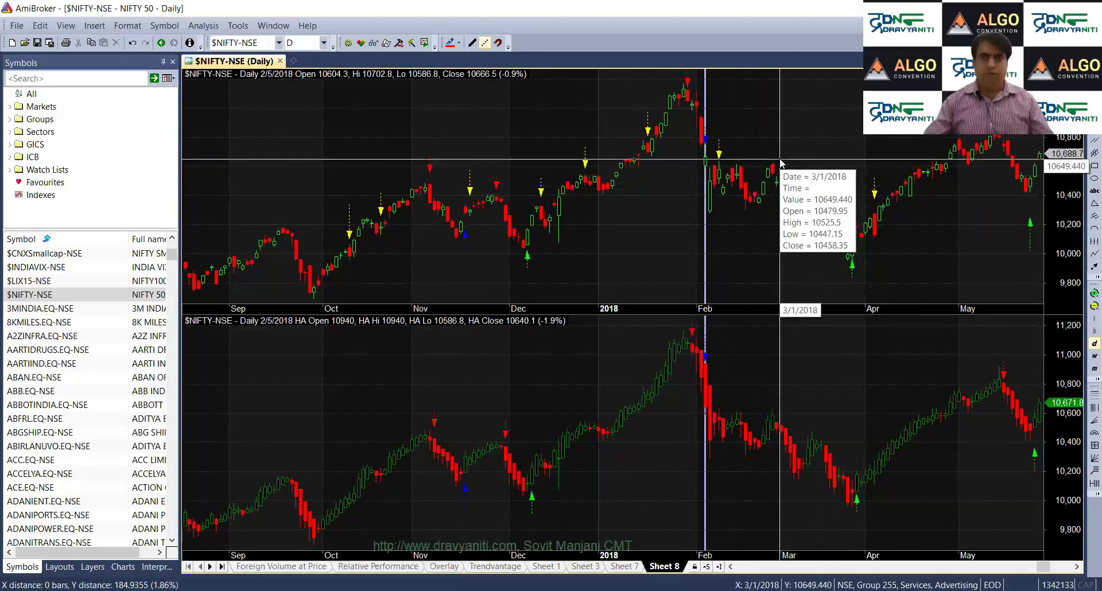
pyautogui.moveTo(827, 147)
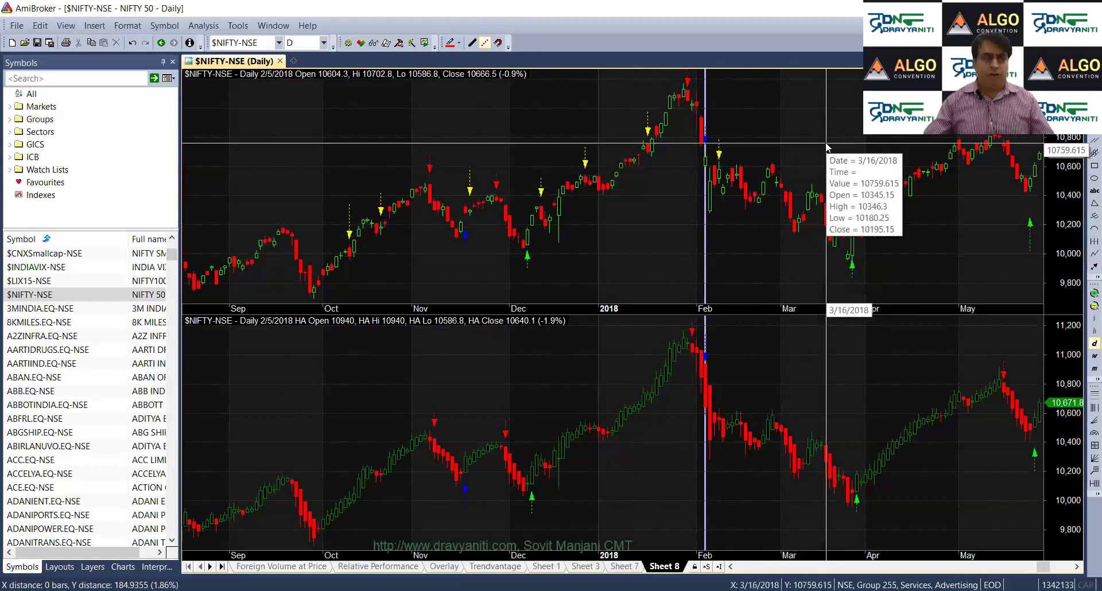